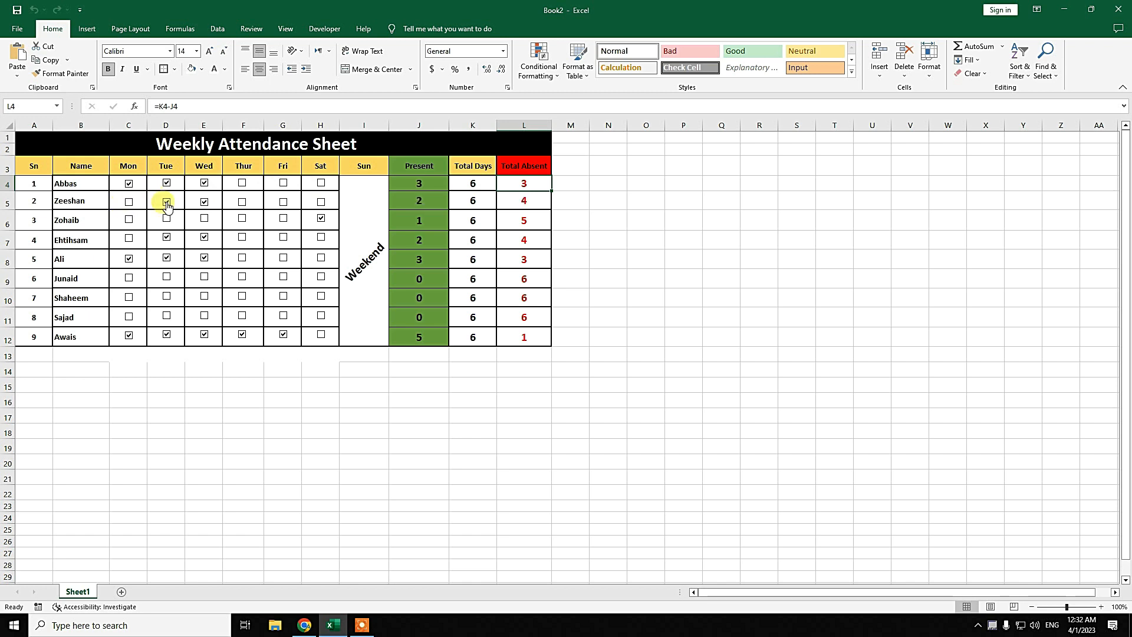
# For the person with Sn 2, clear the Tue and Wed attendance checkboxes and tick Thur, Fri and Sat.
pyautogui.click(166, 202)
pyautogui.click(204, 202)
pyautogui.click(242, 202)
pyautogui.click(283, 202)
pyautogui.click(321, 201)
# Tick the Wed through Sat attendance checkboxes for Sn 8 and the Tue checkbox for Sn 7.
pyautogui.click(320, 316)
pyautogui.click(283, 316)
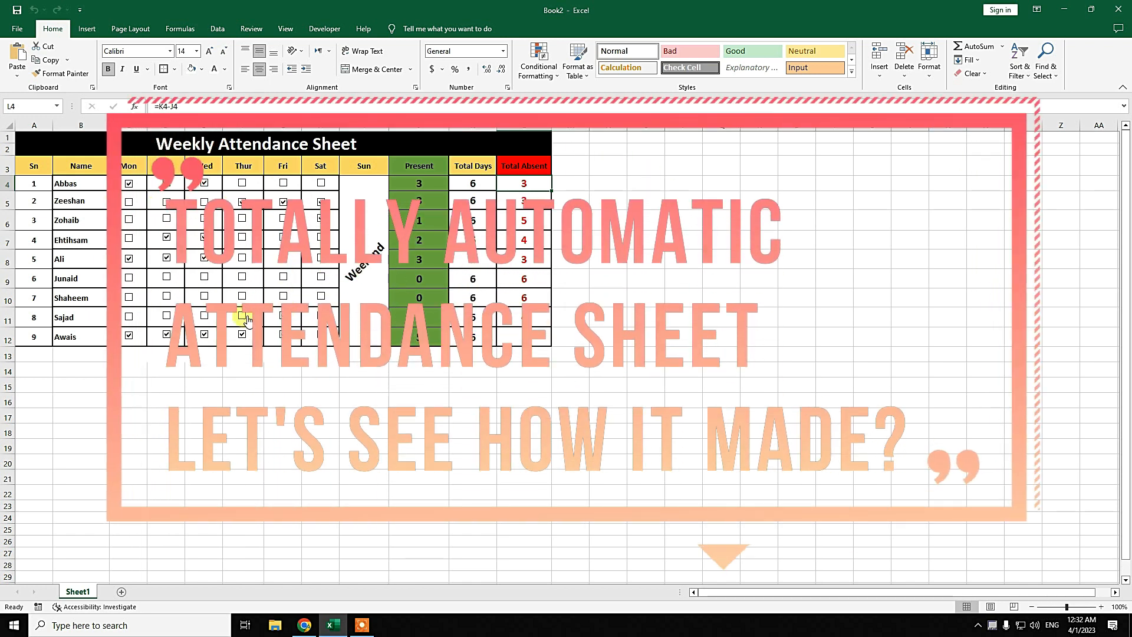
pyautogui.click(242, 316)
pyautogui.click(204, 317)
pyautogui.click(166, 297)
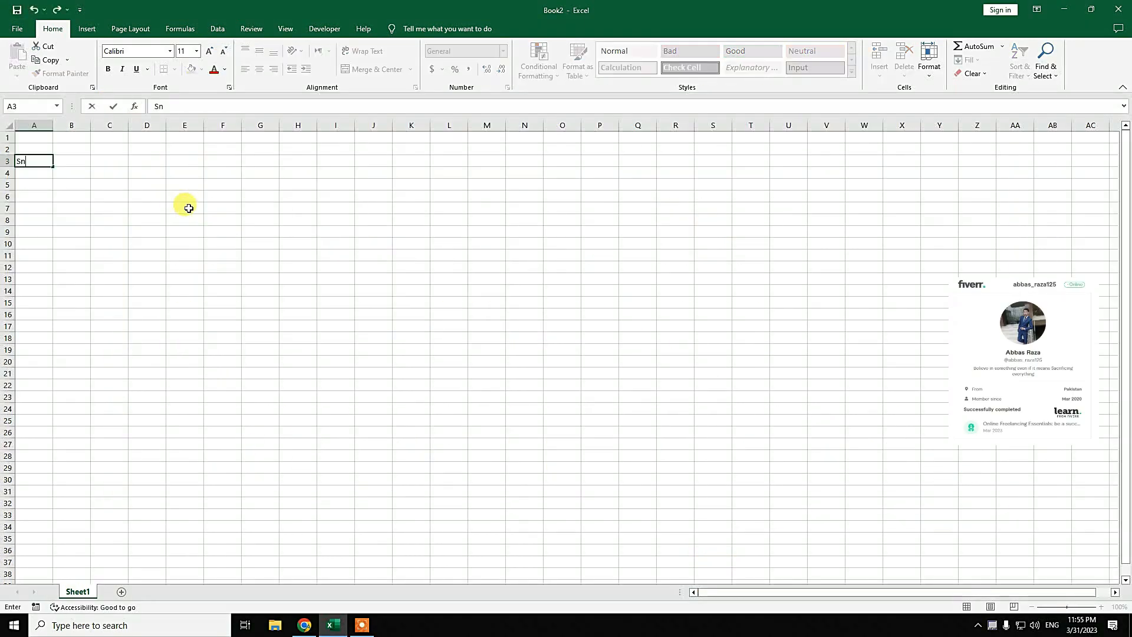
# Enter the column headings Sn, Name, Mon and Tue in cells A3 to D3.
pyautogui.press('Tab')
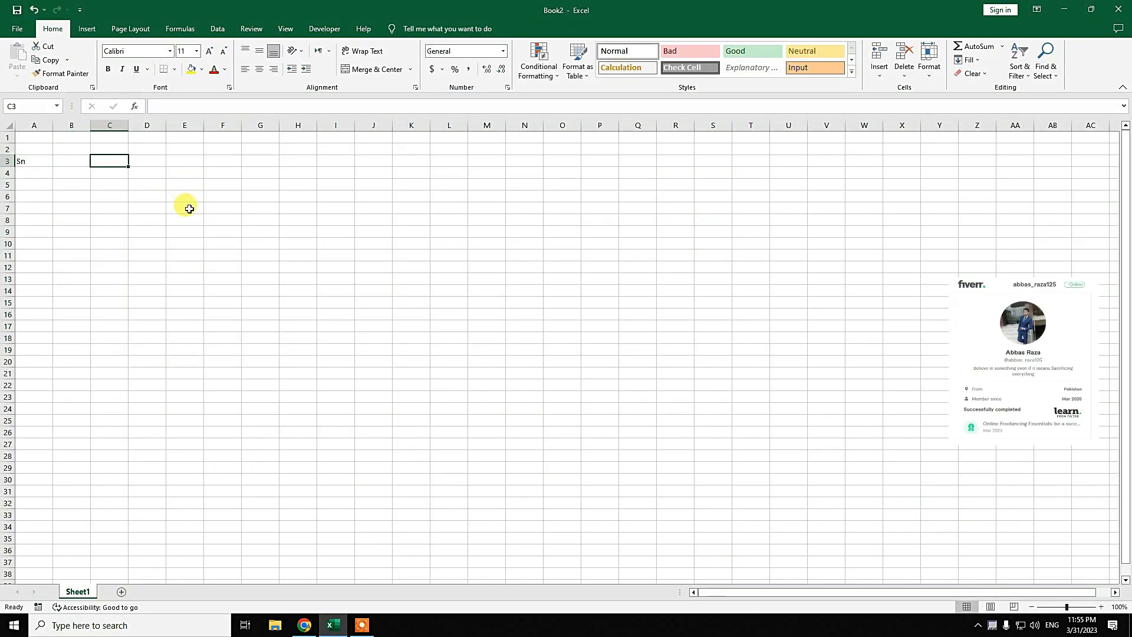
pyautogui.write('Name')
pyautogui.press('Tab')
pyautogui.write('Mon')
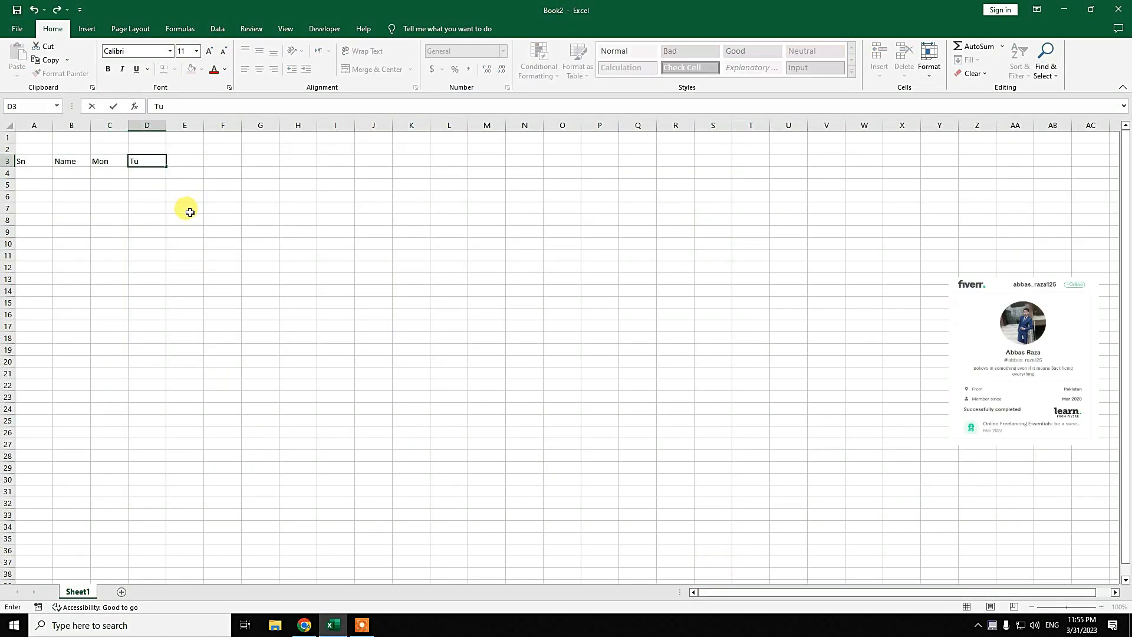
pyautogui.write('e')
pyautogui.press('Tab')
# Enter the remaining day headings Wed, Thur, Fri, Sat and Sun in cells E3 to I3.
pyautogui.write('Wed')
pyautogui.press('Tab')
pyautogui.write('Thur')
pyautogui.press('Tab')
pyautogui.write('Fri')
pyautogui.press('Tab')
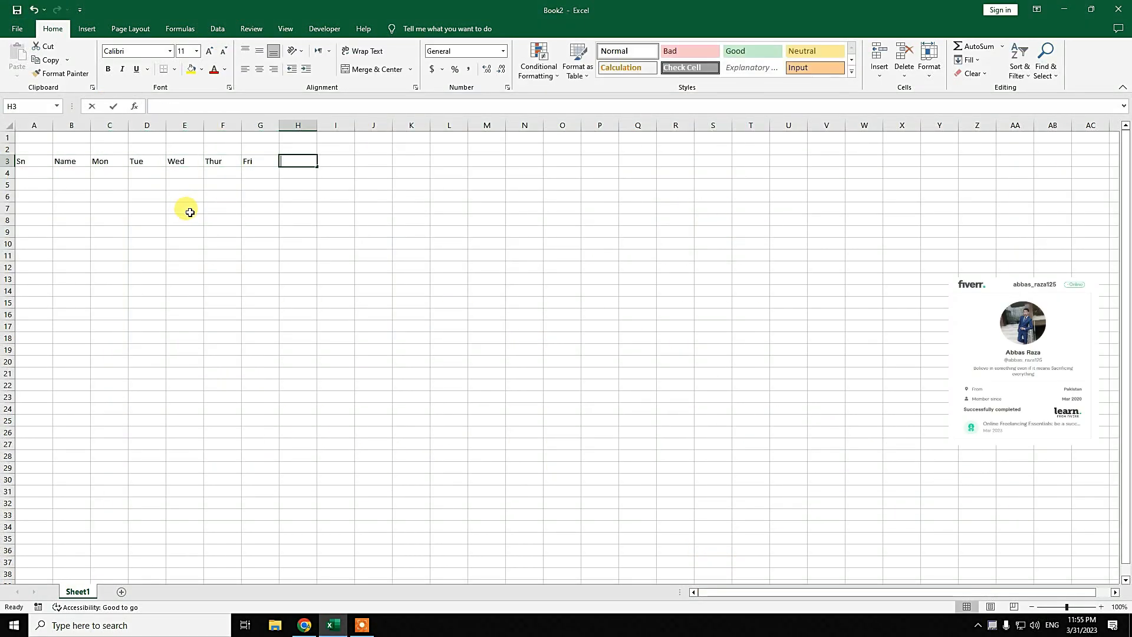
pyautogui.write('Sat')
pyautogui.press('Tab')
pyautogui.write('Sun')
pyautogui.press('Return')
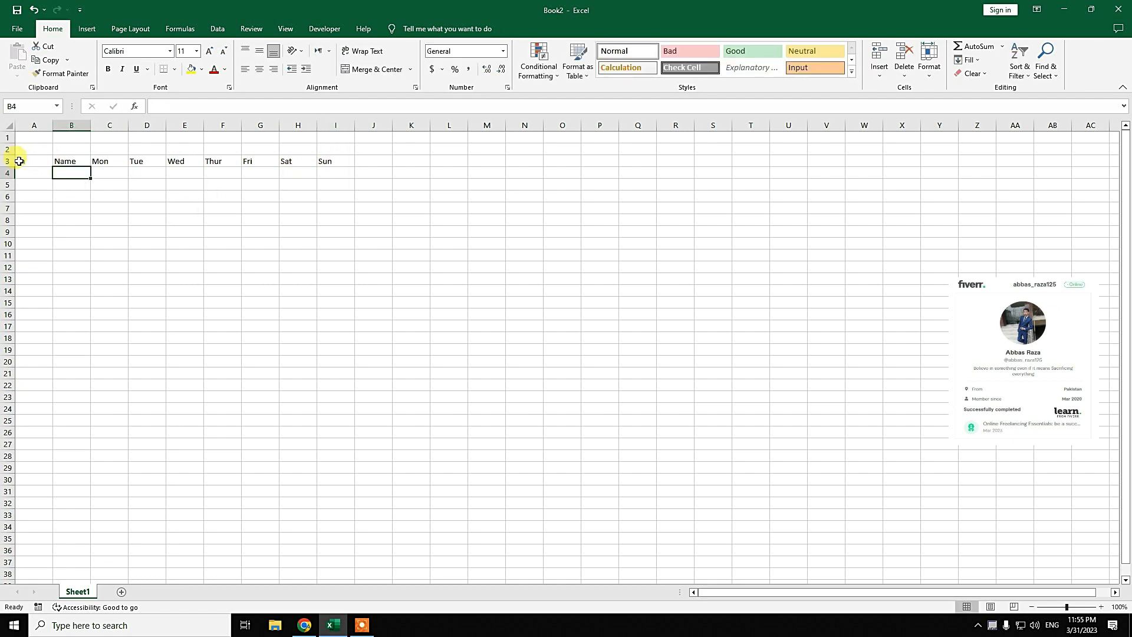
# Make the heading row A3:I3 taller and bold, with its text centred horizontally and vertically.
pyautogui.moveTo(8, 167); pyautogui.dragTo(335, 171)
pyautogui.click(109, 239)
pyautogui.click(260, 53)
pyautogui.click(260, 69)
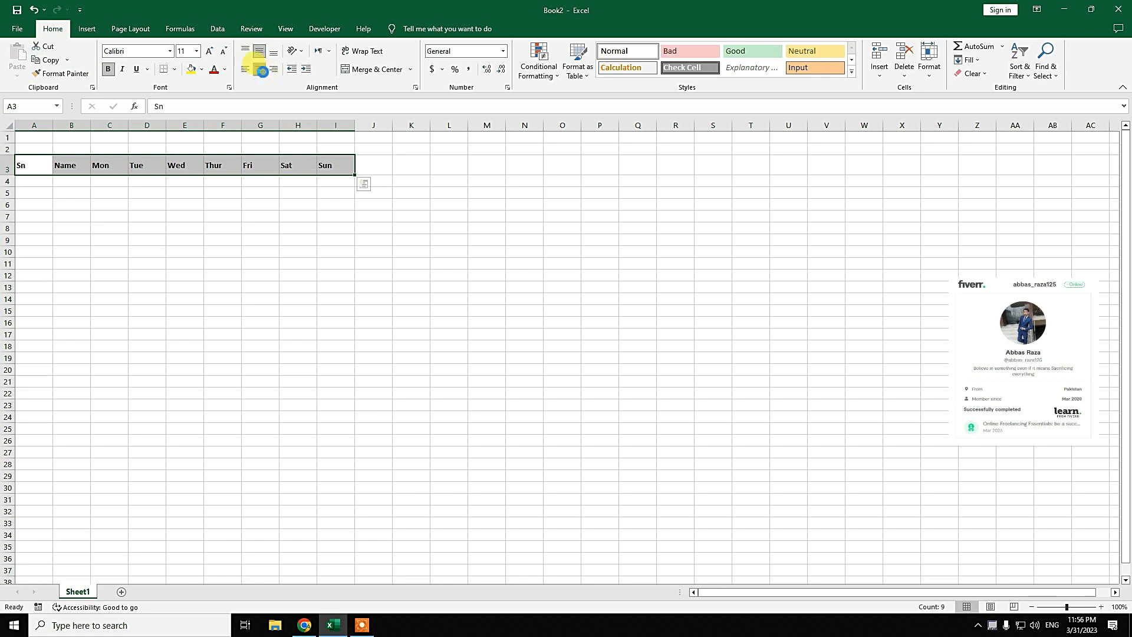
pyautogui.click(208, 272)
# Apply all borders to the heading row A3:I3 and to the Sn cells A4:A22.
pyautogui.click(40, 171)
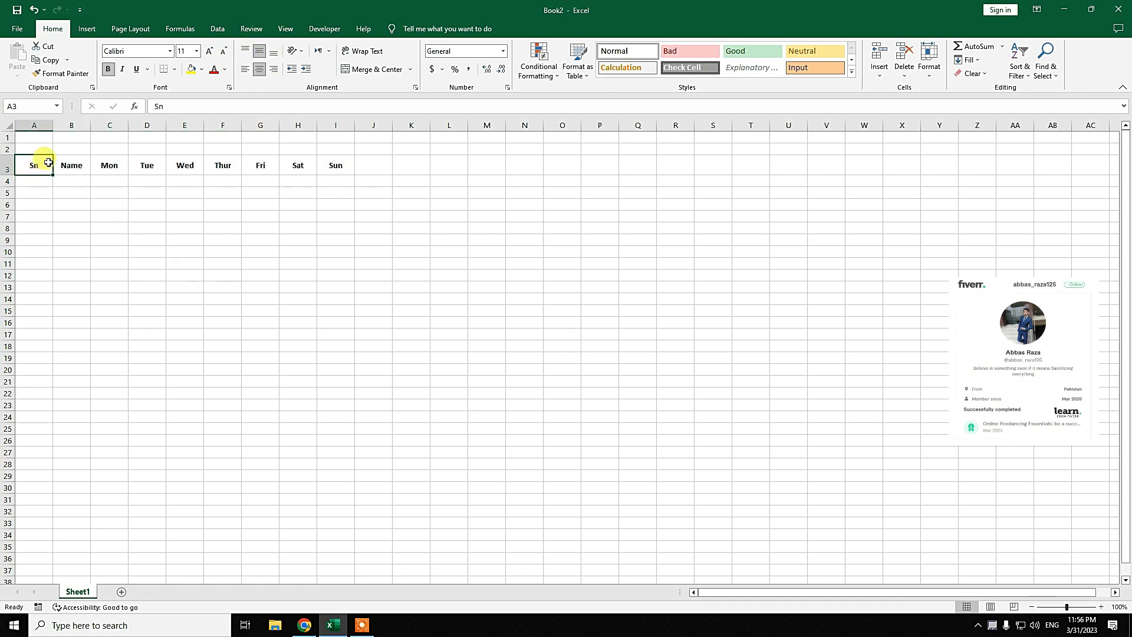
pyautogui.moveTo(30, 163); pyautogui.dragTo(333, 168)
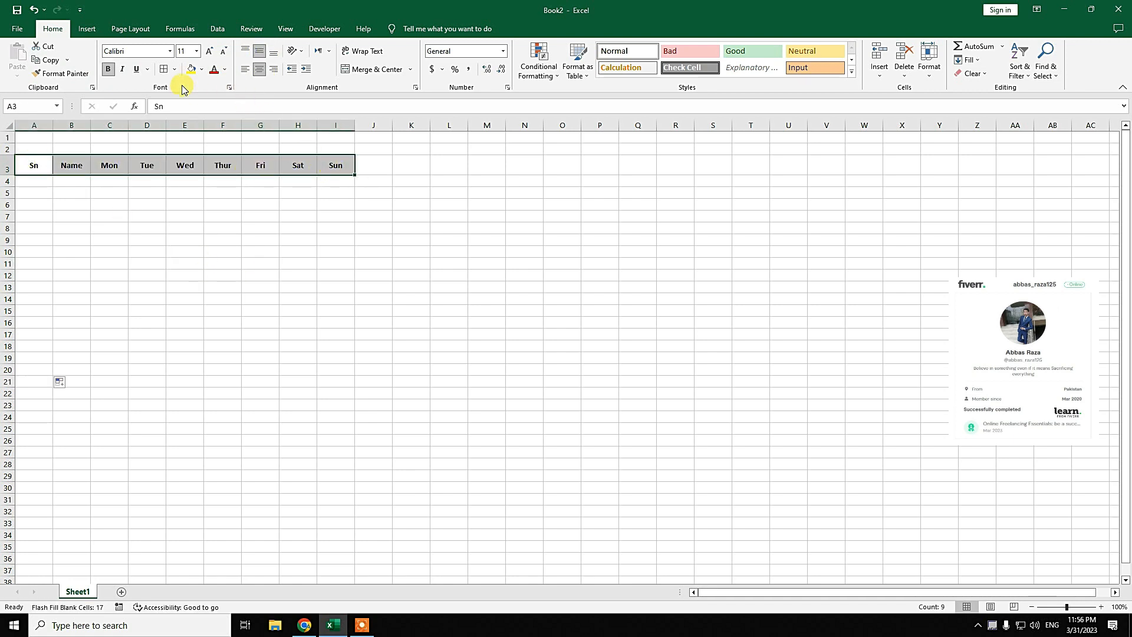
pyautogui.click(165, 69)
pyautogui.click(206, 231)
pyautogui.moveTo(46, 181); pyautogui.dragTo(27, 393)
pyautogui.click(159, 71)
pyautogui.click(158, 238)
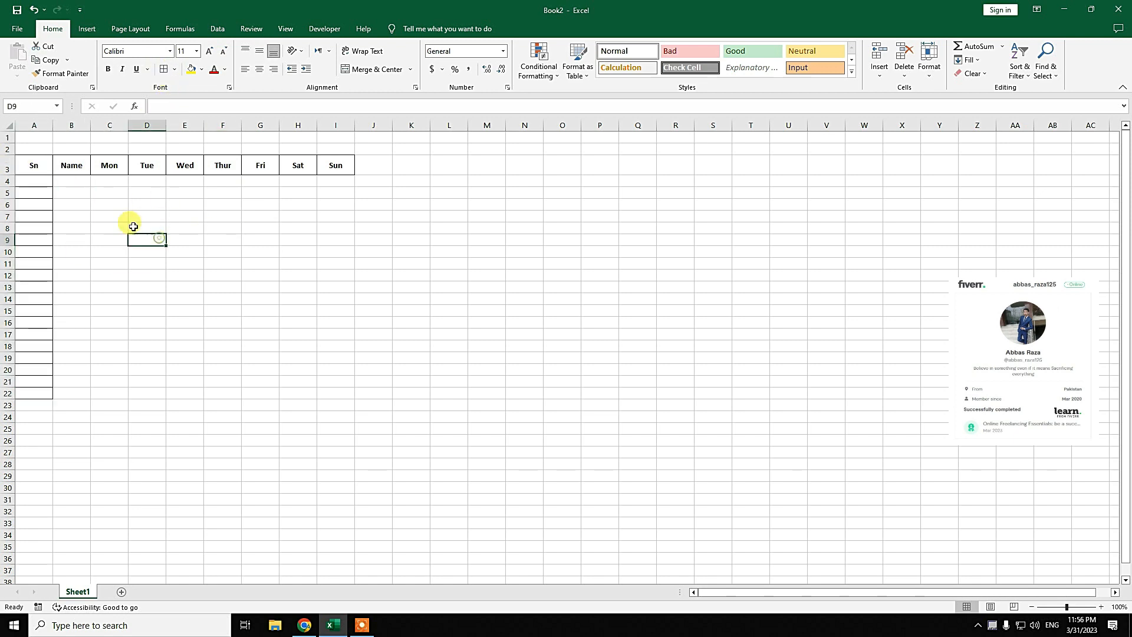
# Widen the Name column to about one and a half times its width.
pyautogui.moveTo(59, 185)
pyautogui.mouseDown()
pyautogui.moveTo(313, 177)
pyautogui.moveTo(46, 187)
pyautogui.moveTo(71, 193)
pyautogui.mouseUp()
pyautogui.moveTo(92, 125); pyautogui.dragTo(109, 124)
pyautogui.click(152, 248)
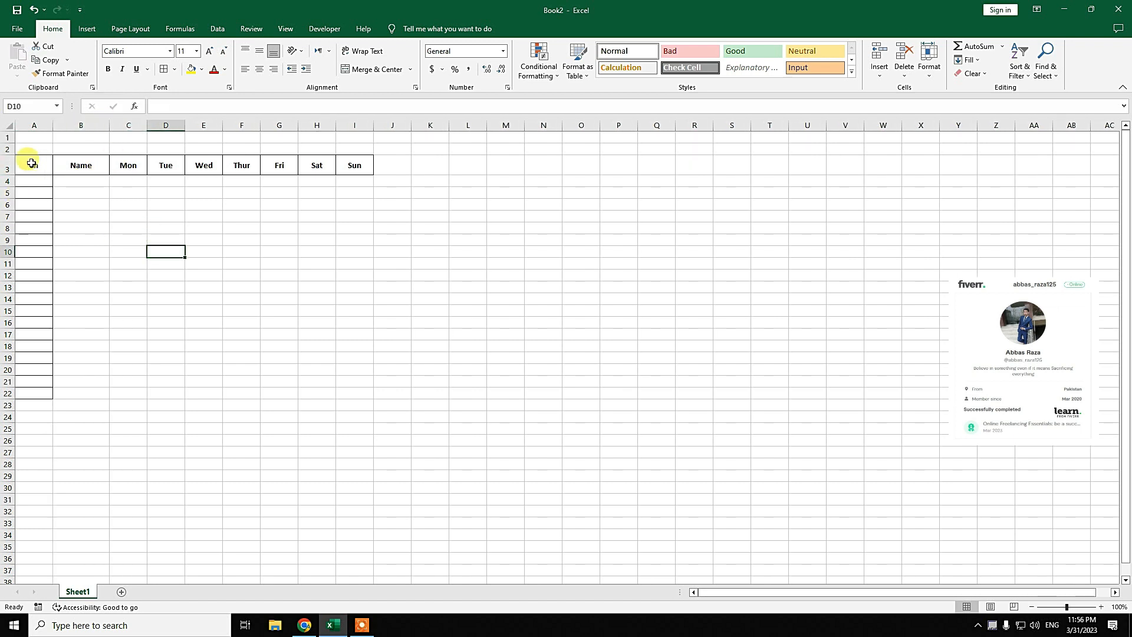
# Apply a thick outside border around the Sn column A3:A22 and around the heading row A3:I3.
pyautogui.moveTo(31, 163); pyautogui.dragTo(34, 386)
pyautogui.click(175, 70)
pyautogui.click(177, 189)
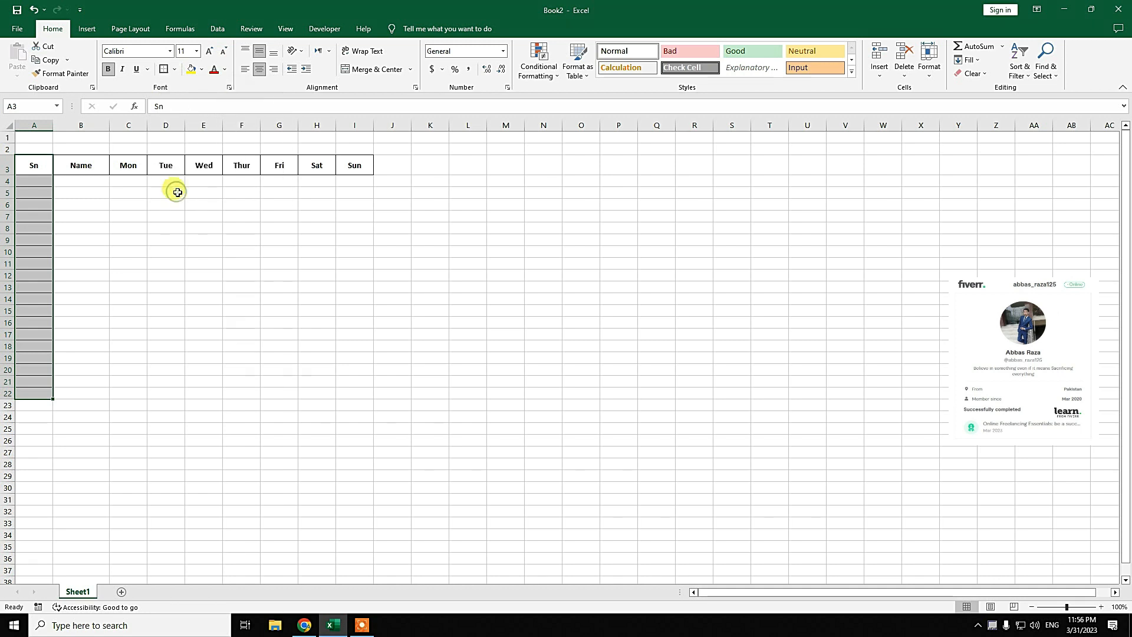
pyautogui.click(166, 217)
pyautogui.moveTo(29, 165); pyautogui.dragTo(342, 173)
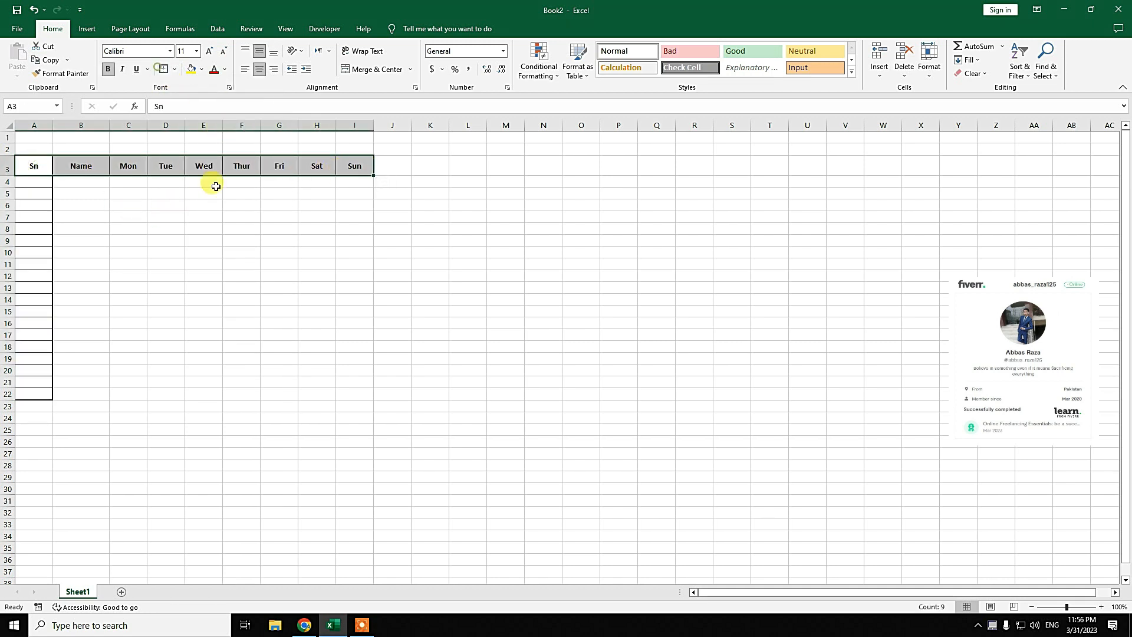
pyautogui.click(236, 250)
# Enter the first names of the first four people in the Name column, cells B4 to B7.
pyautogui.click(83, 181)
pyautogui.write('Abbas')
pyautogui.press('Return')
pyautogui.write('Z')
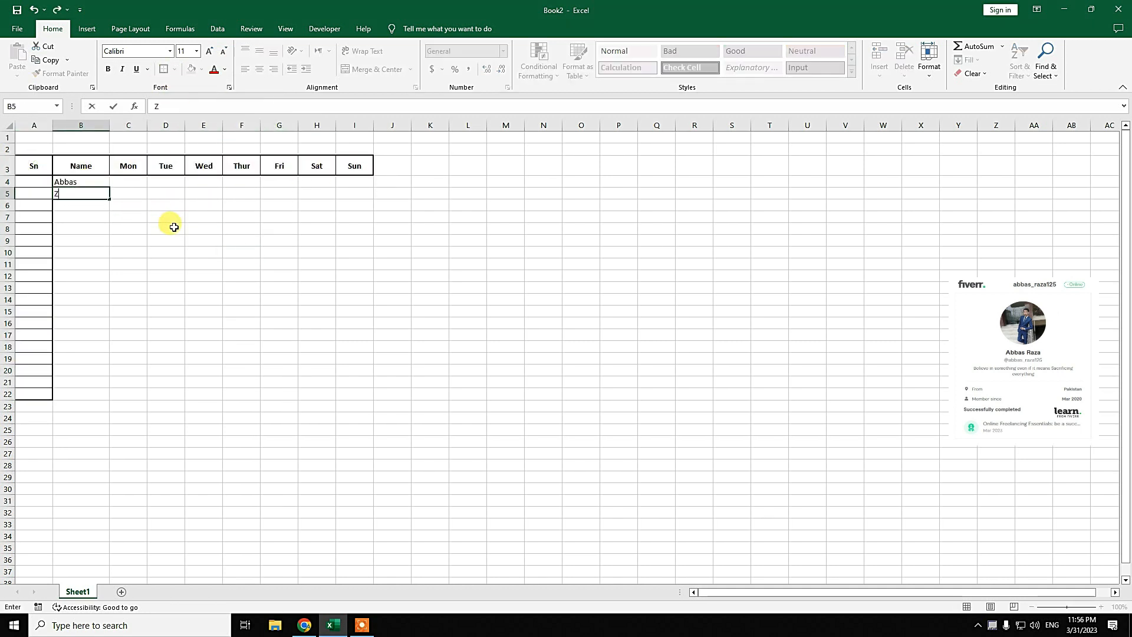
pyautogui.write('eeshan')
pyautogui.press('Return')
pyautogui.write('Zohaib')
pyautogui.press('Return')
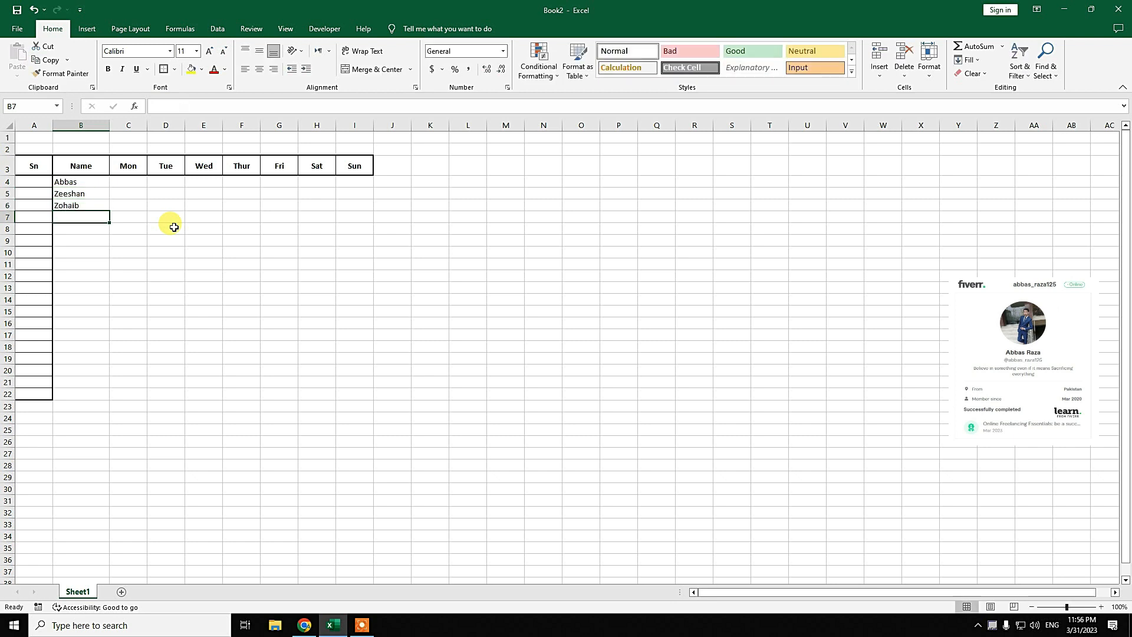
pyautogui.write('Ehtihsam')
pyautogui.press('Return')
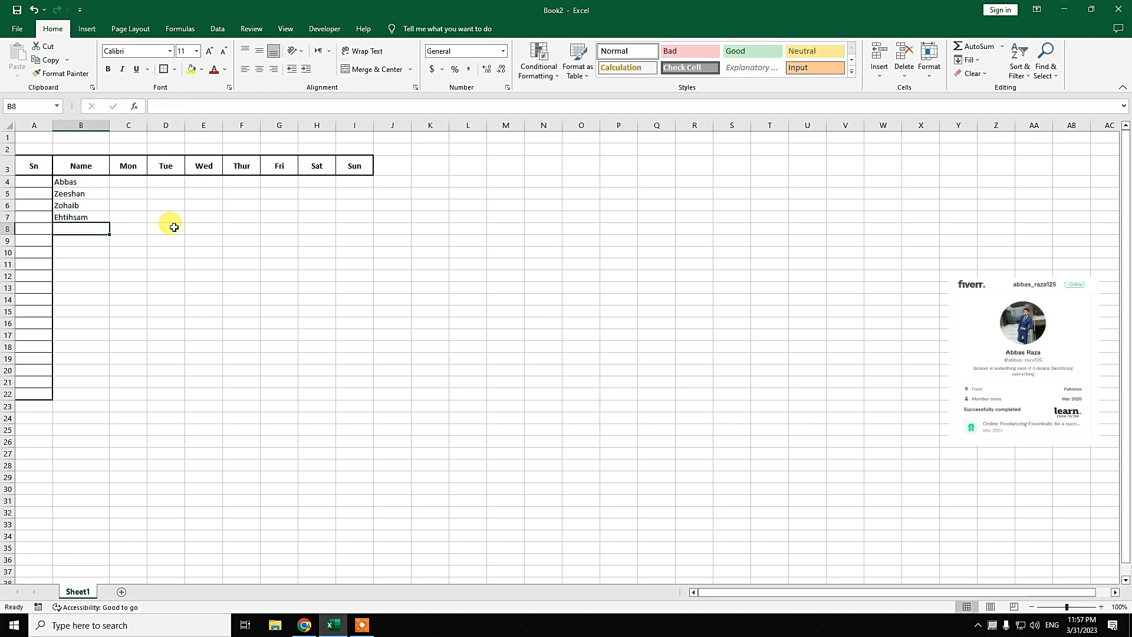
# Enter the first names of five more people in the Name column, cells B8 to B12.
pyautogui.write('Ali')
pyautogui.press('Return')
pyautogui.write('Junaid')
pyautogui.press('Return')
pyautogui.write('Sha')
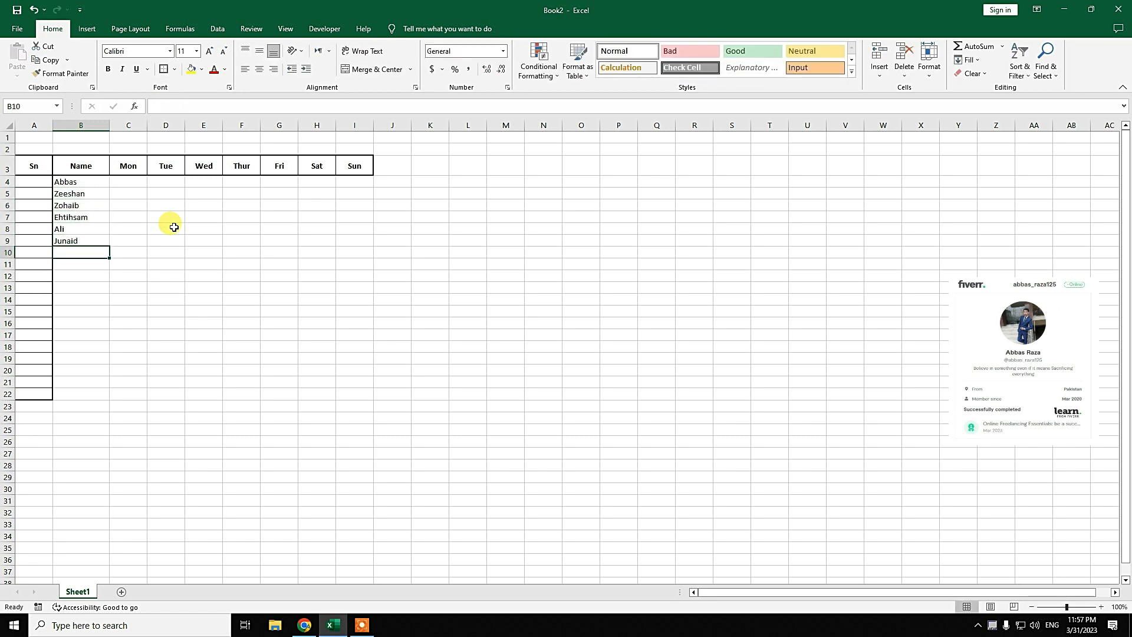
pyautogui.write('heem')
pyautogui.press('Return')
pyautogui.write('Sajad')
pyautogui.press('Return')
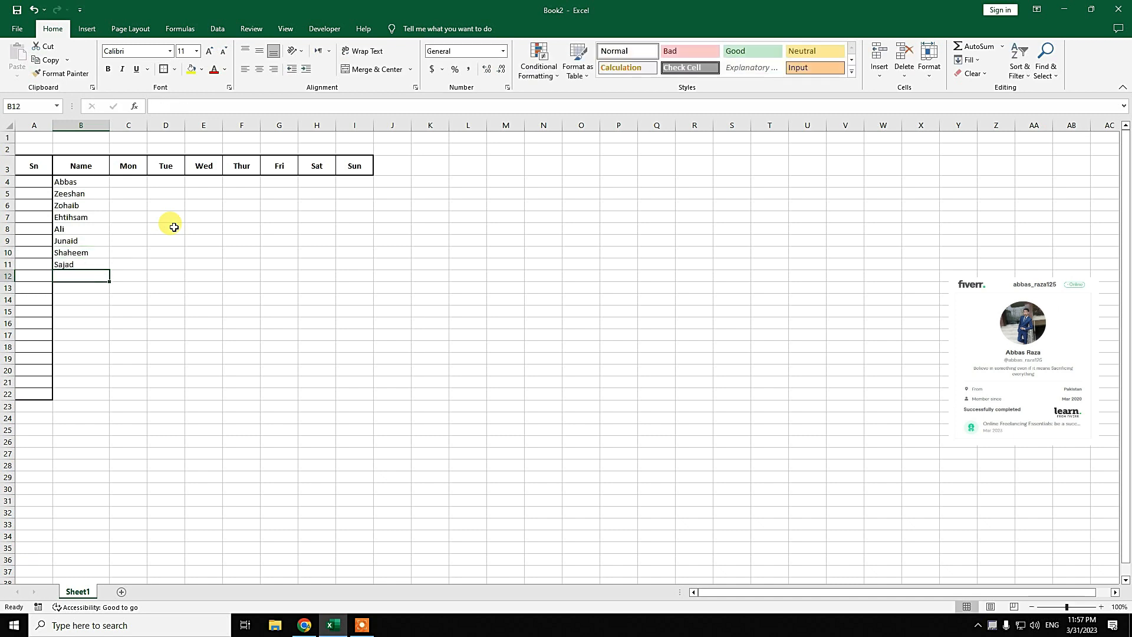
pyautogui.write('Awais')
pyautogui.press('Return')
# Apply all borders to the Name column cells B4:B22.
pyautogui.moveTo(70, 183); pyautogui.dragTo(87, 396)
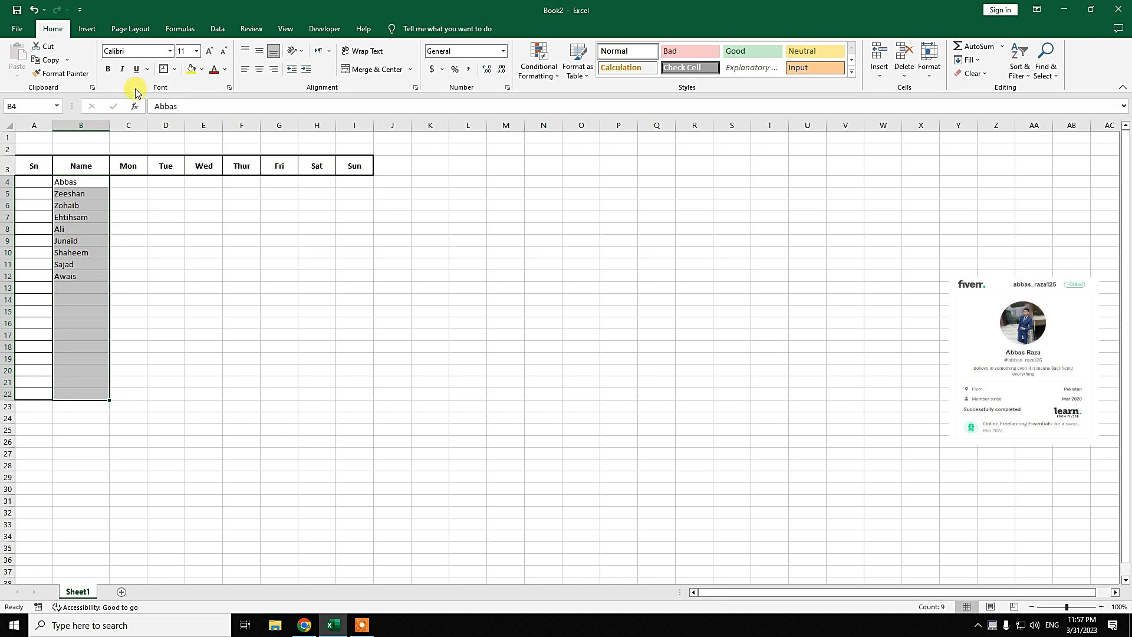
pyautogui.click(175, 69)
pyautogui.click(190, 167)
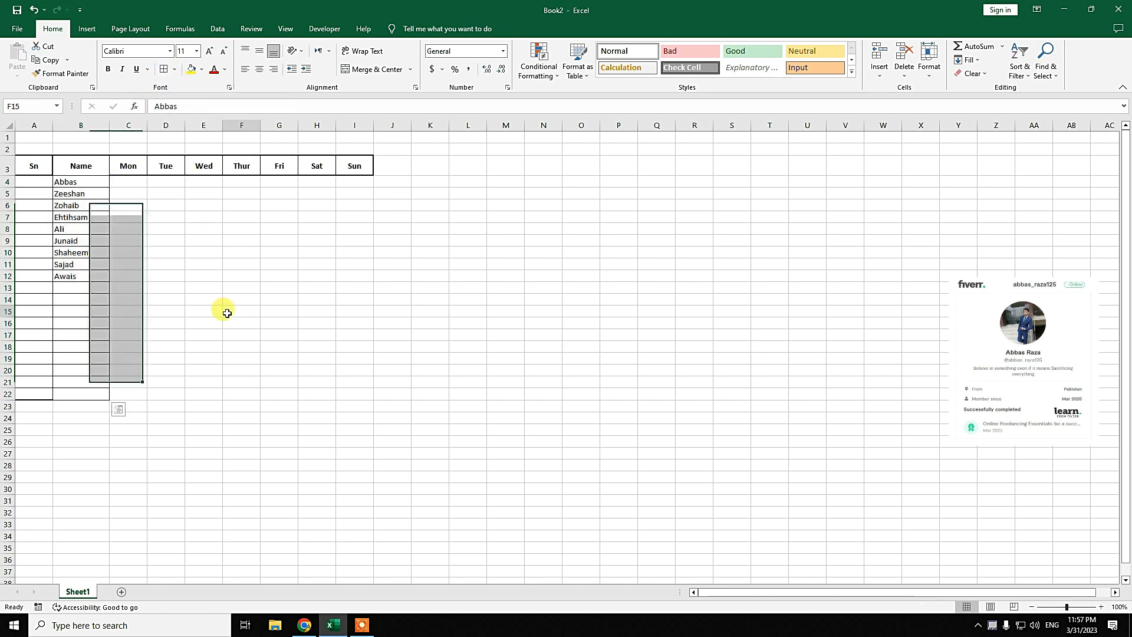
pyautogui.click(224, 309)
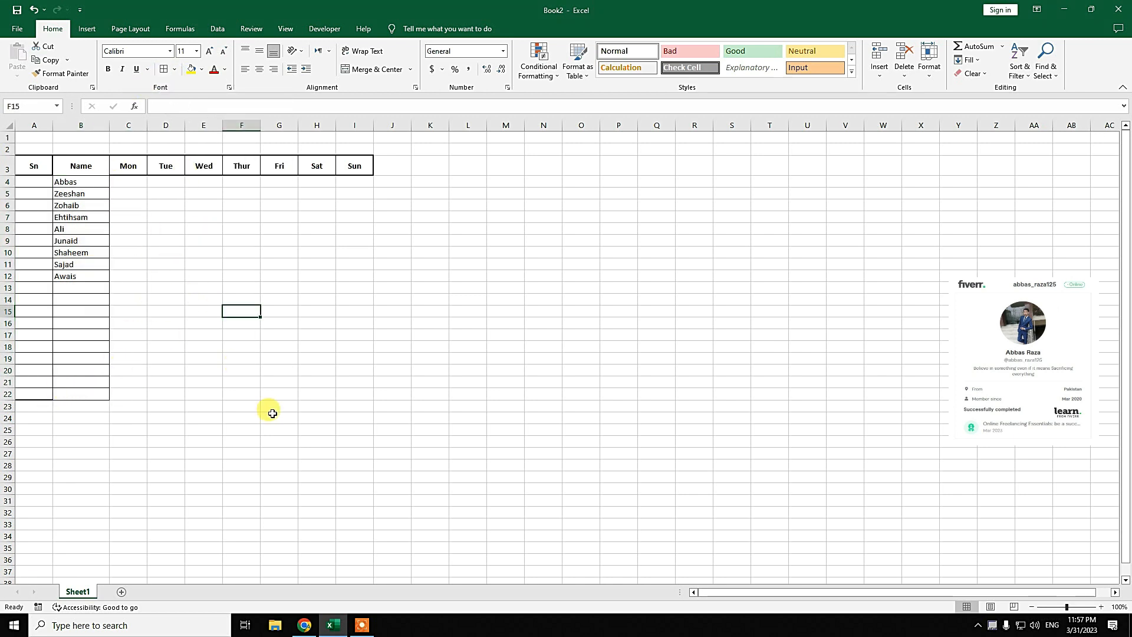
# Apply all borders to the day cells C4:I22 and again across the whole table A3:I22.
pyautogui.moveTo(126, 184); pyautogui.dragTo(129, 394)
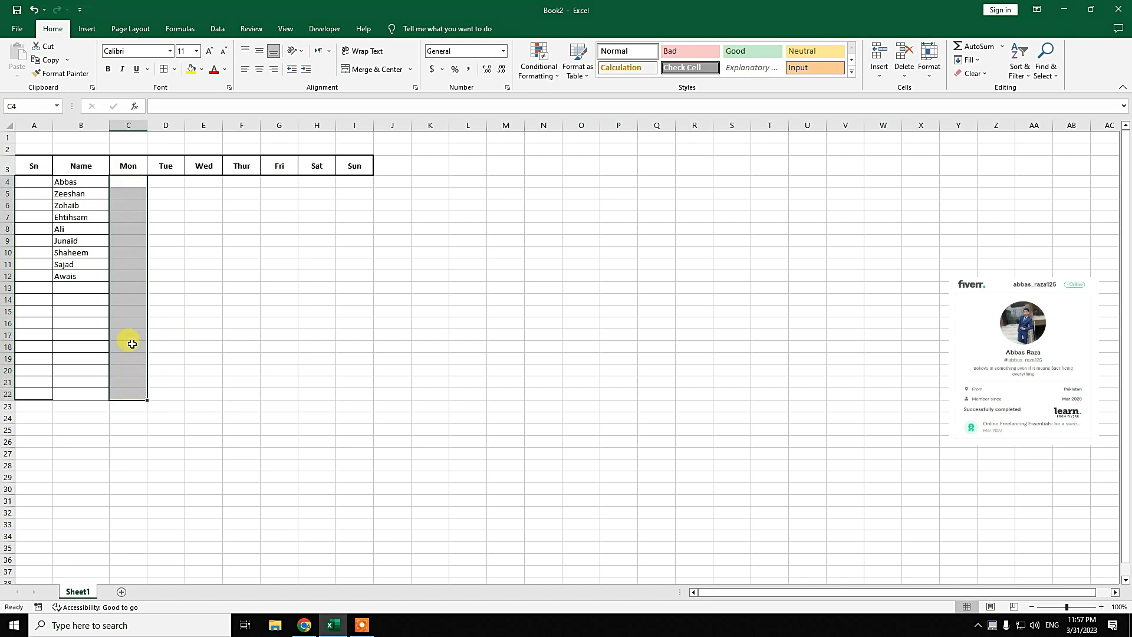
pyautogui.click(164, 69)
pyautogui.moveTo(166, 182); pyautogui.dragTo(354, 394)
pyautogui.click(164, 69)
pyautogui.click(501, 276)
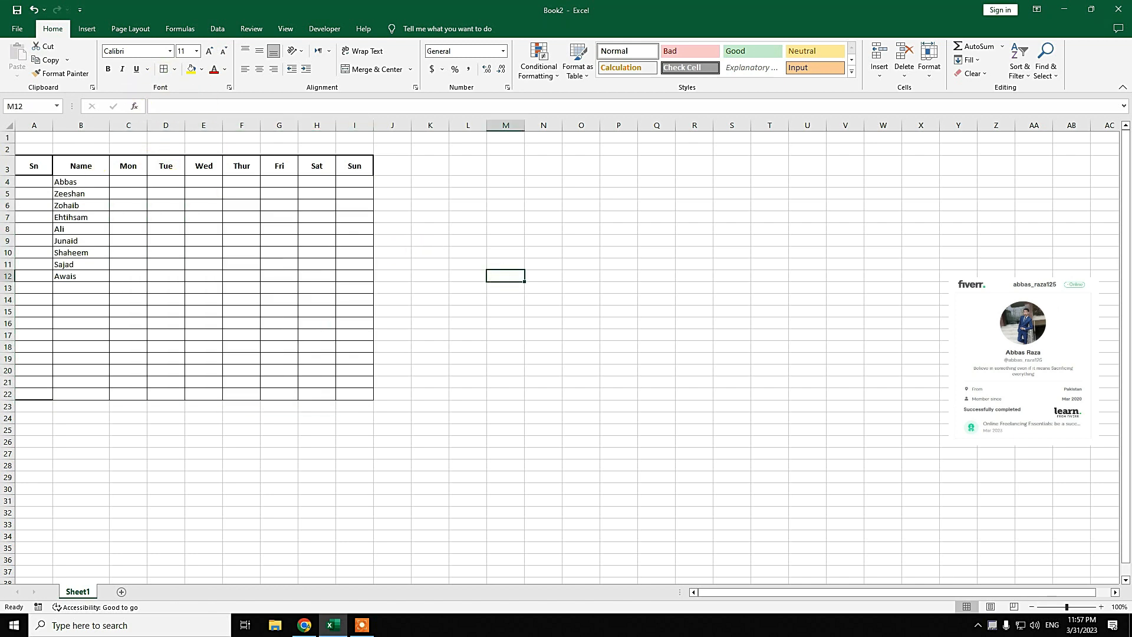
pyautogui.moveTo(25, 160); pyautogui.dragTo(354, 392)
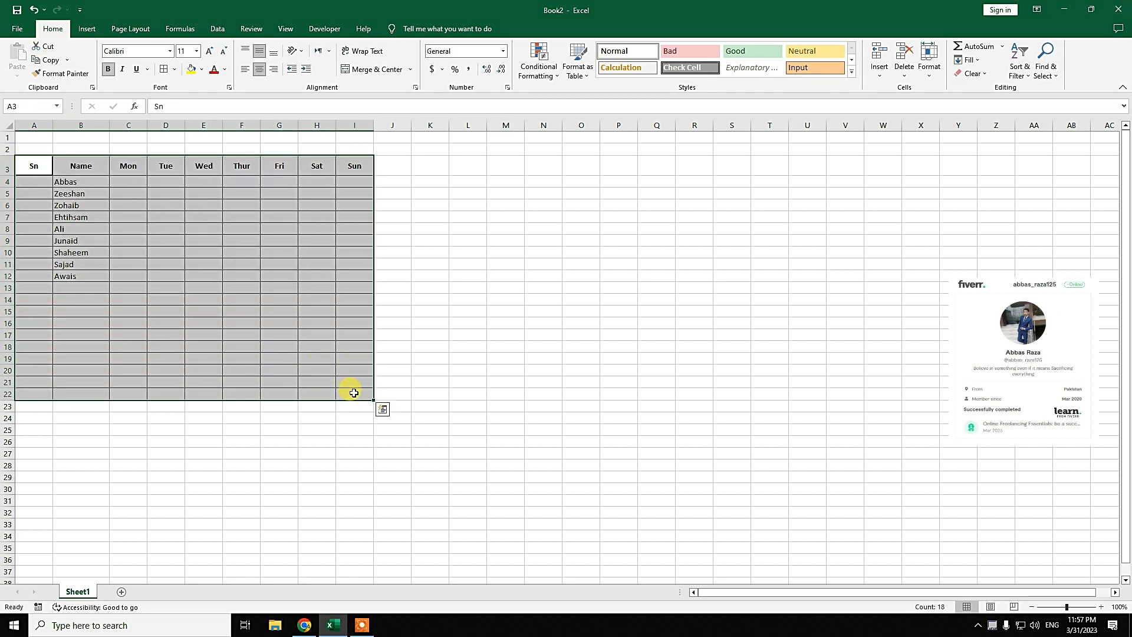
pyautogui.click(167, 75)
# Merge and center the cells I4:I22 under Sun and enter Weekend in the merged cell.
pyautogui.moveTo(366, 187); pyautogui.dragTo(360, 401)
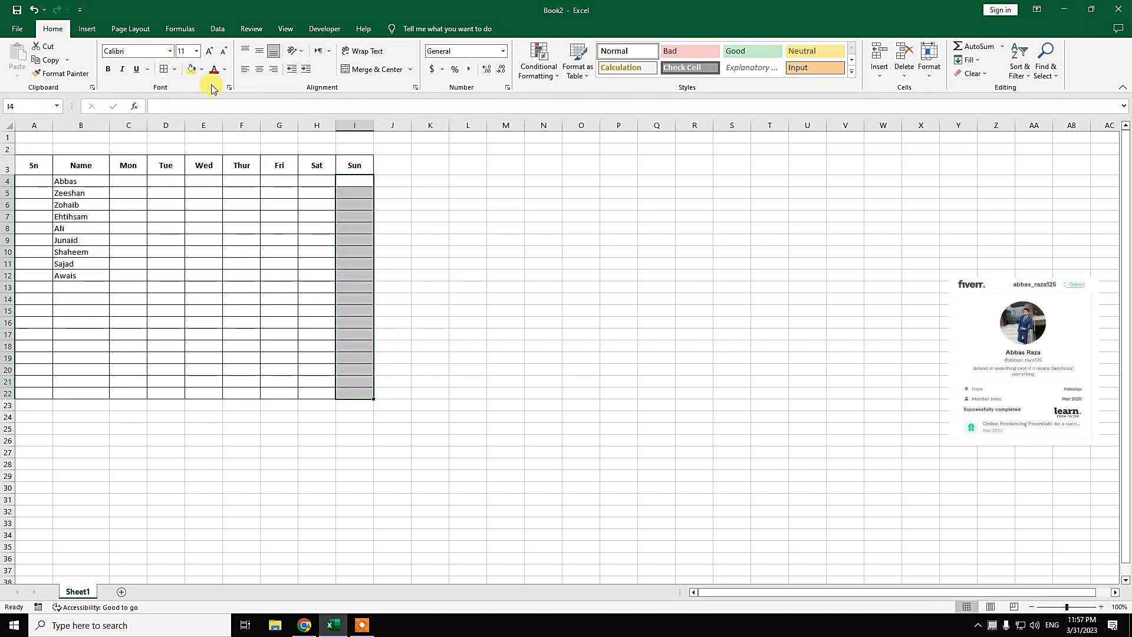
pyautogui.click(362, 70)
pyautogui.doubleClick(357, 272)
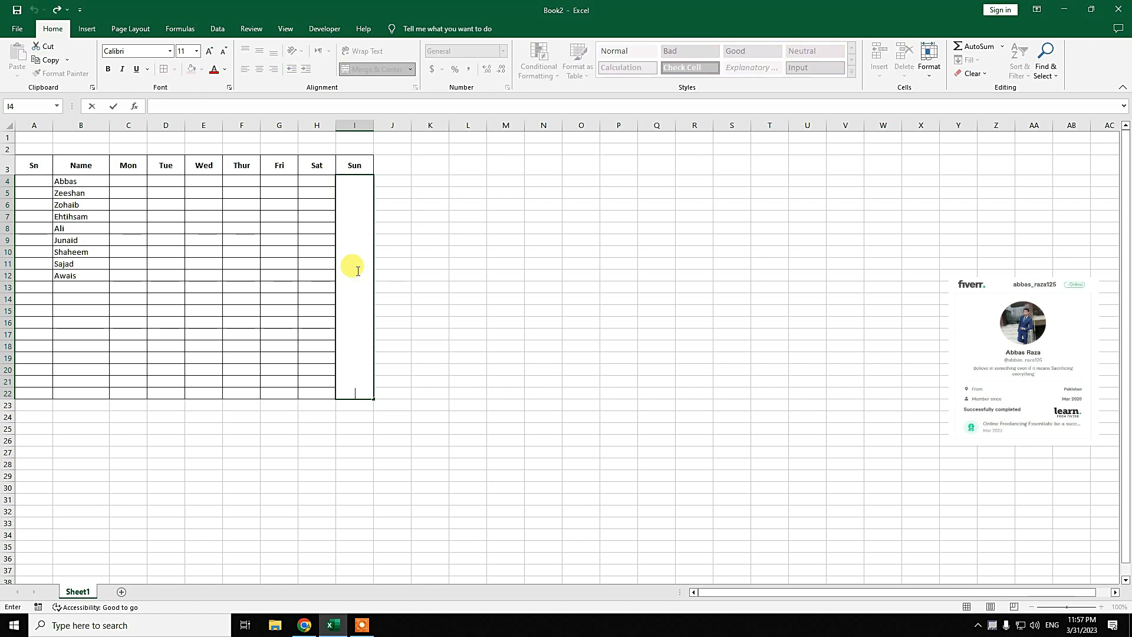
pyautogui.write('Weekend')
pyautogui.click(468, 344)
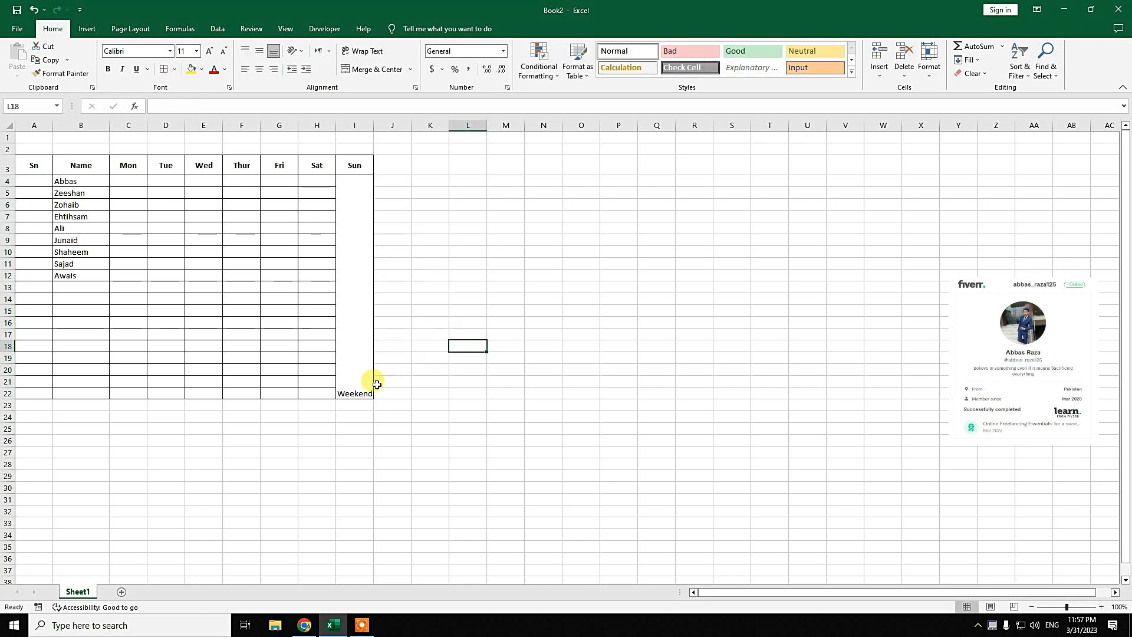
# Angle the Weekend text counterclockwise and format it as bold, size 16 and vertically centred.
pyautogui.click(363, 371)
pyautogui.click(291, 54)
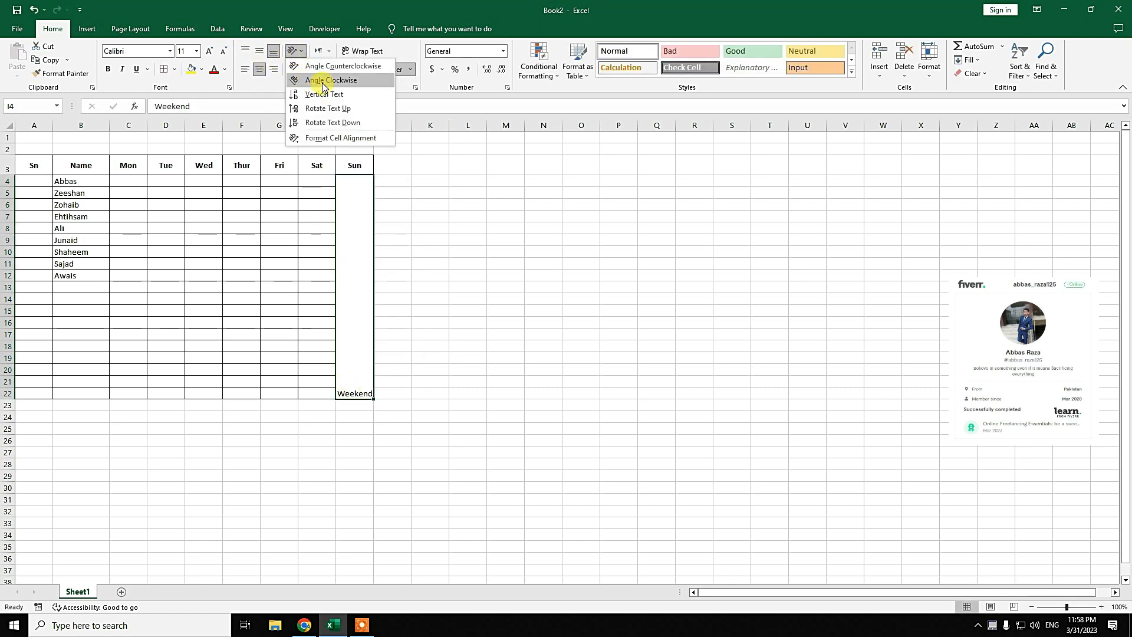
pyautogui.click(306, 67)
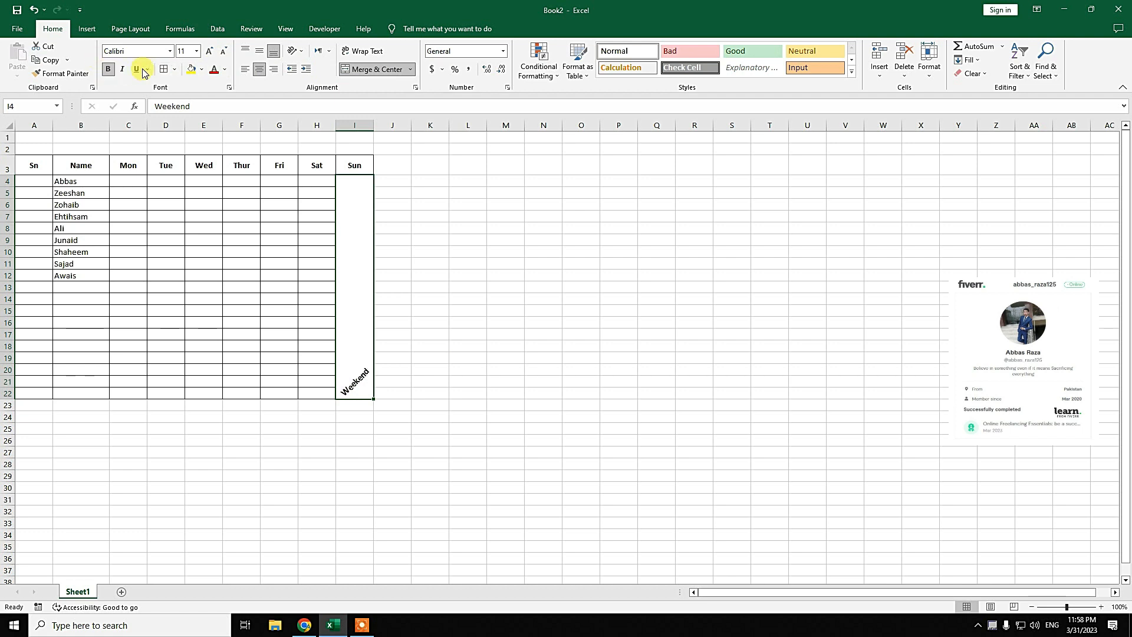
pyautogui.click(260, 54)
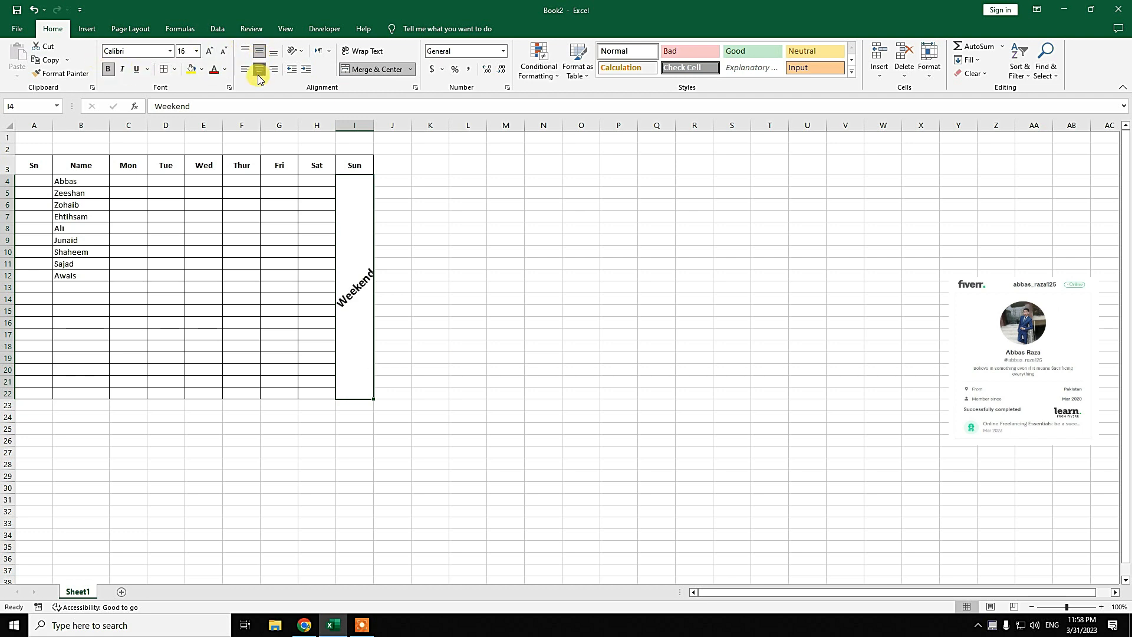
# Centre the Weekend text horizontally in its merged cell and widen the Sun column to fit it.
pyautogui.click(259, 70)
pyautogui.click(260, 53)
pyautogui.click(258, 53)
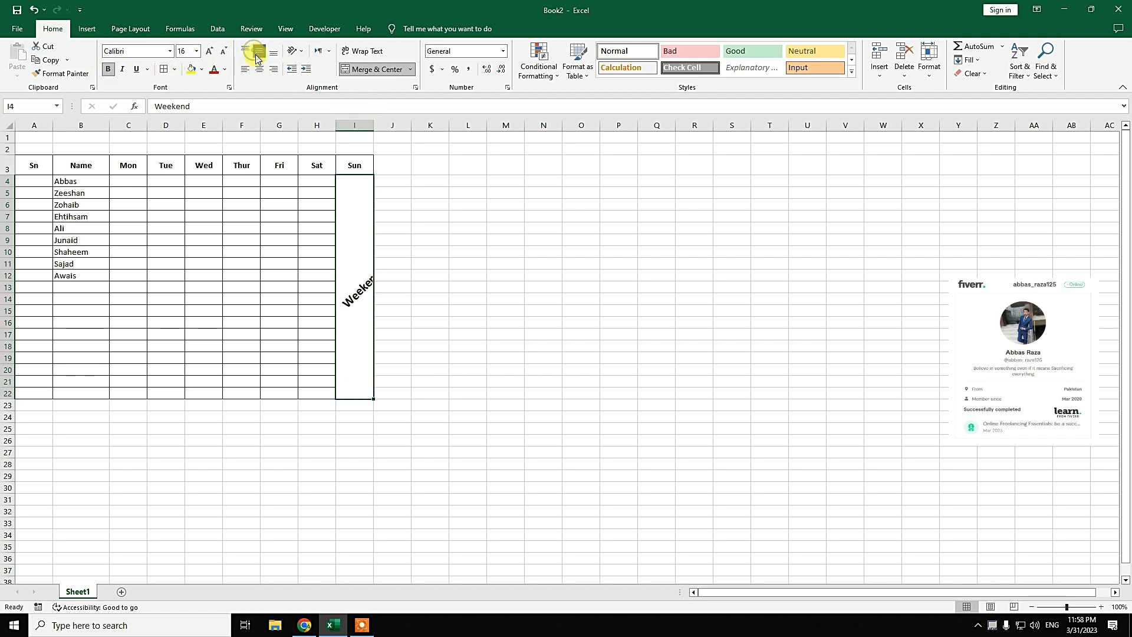
pyautogui.click(260, 70)
pyautogui.moveTo(374, 125)
pyautogui.mouseDown()
pyautogui.moveTo(396, 125)
pyautogui.moveTo(385, 125)
pyautogui.mouseUp()
pyautogui.click(472, 227)
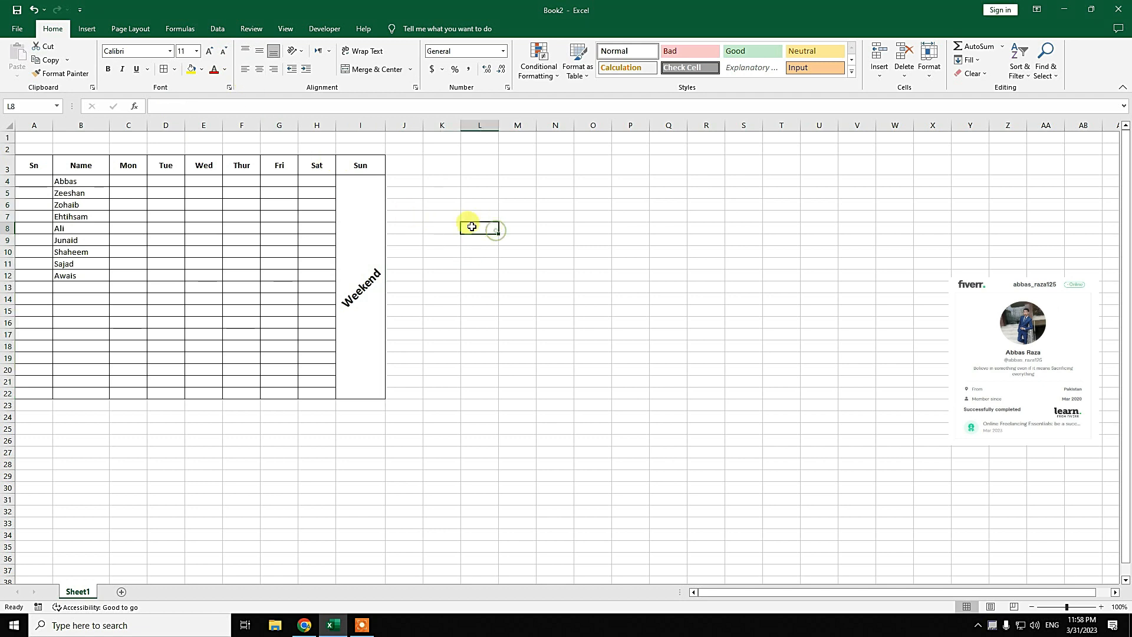
# Apply a thick outside border around the whole table A3:I22.
pyautogui.moveTo(22, 159); pyautogui.dragTo(363, 392)
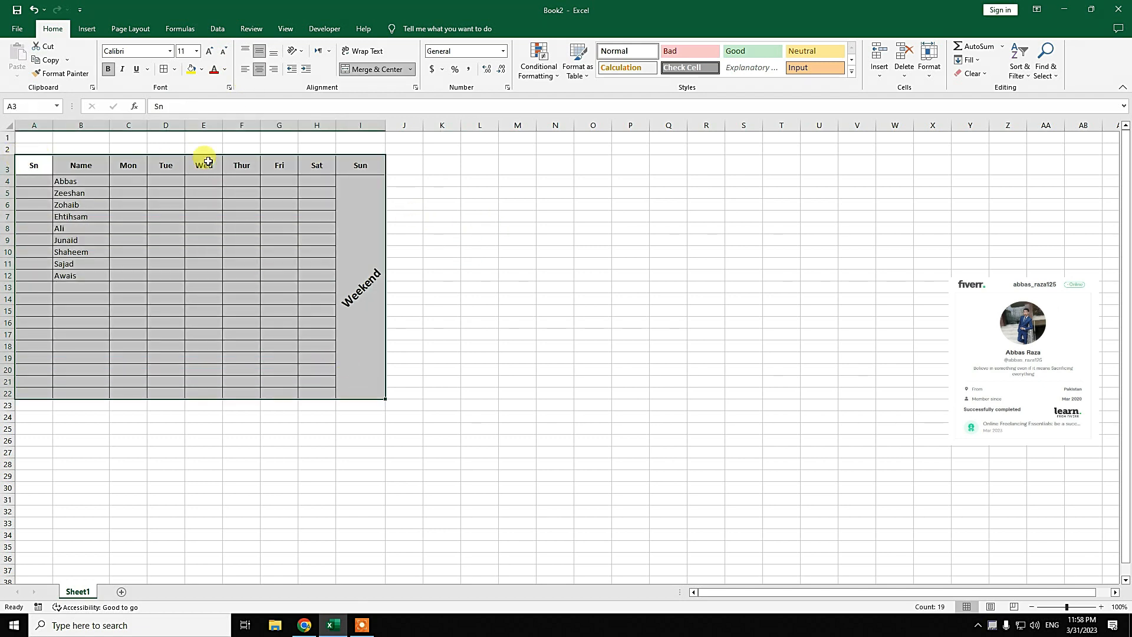
pyautogui.click(176, 69)
pyautogui.click(204, 199)
# Enter 1 in A4 and fill the Sn column down to A12 as a series from 1 to 9.
pyautogui.click(32, 182)
pyautogui.write('1')
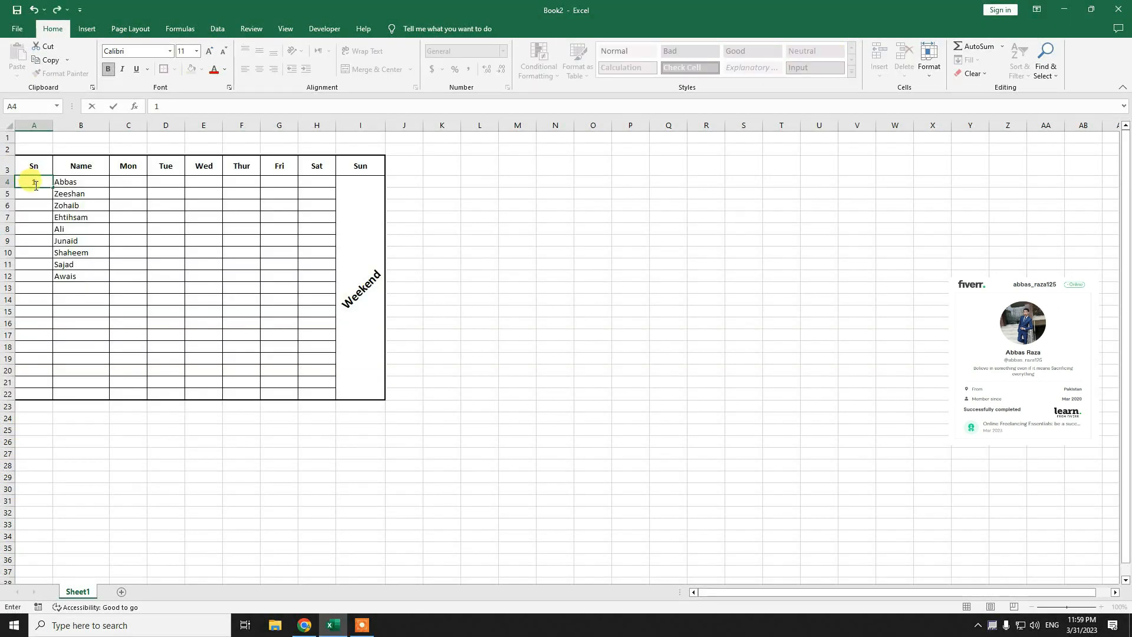
pyautogui.press('Return')
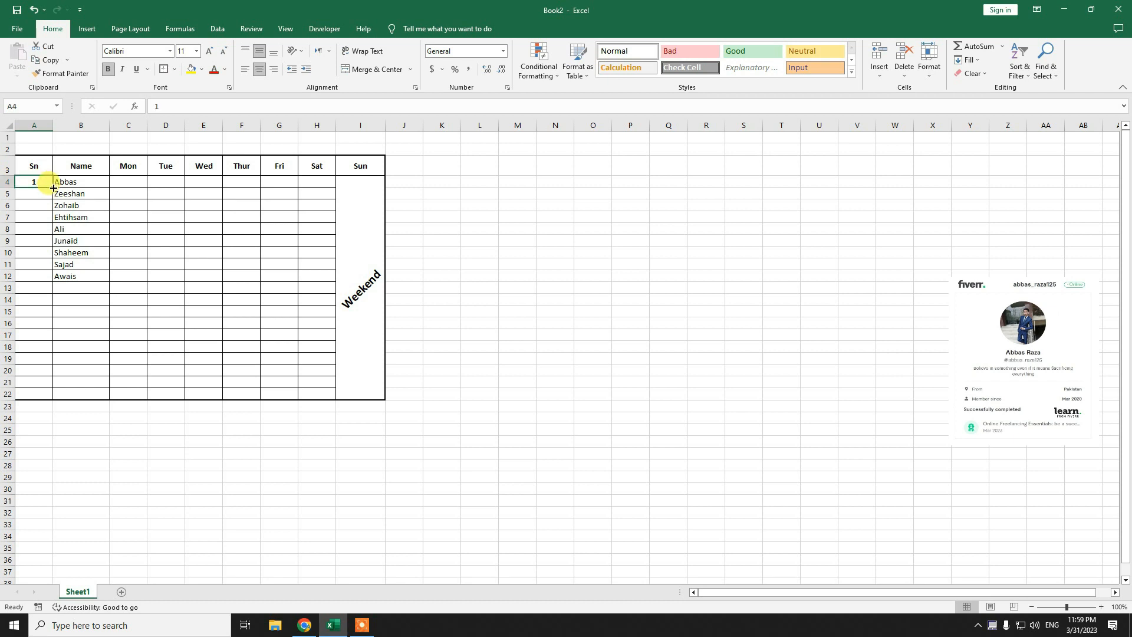
pyautogui.moveTo(51, 216); pyautogui.dragTo(53, 283)
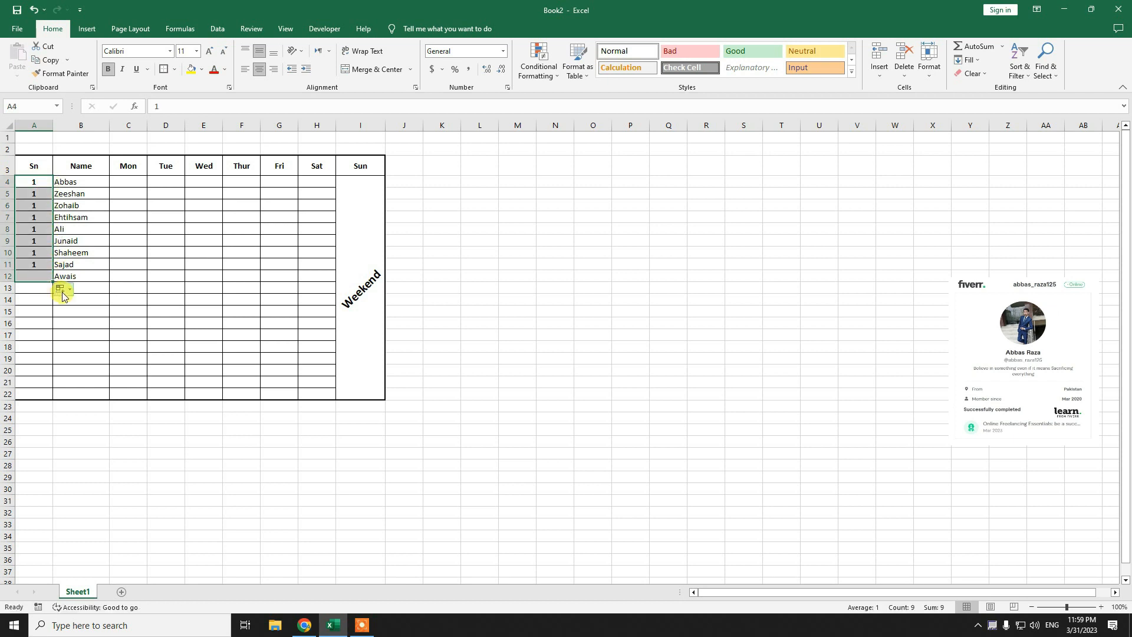
pyautogui.click(60, 289)
pyautogui.click(78, 313)
pyautogui.click(88, 328)
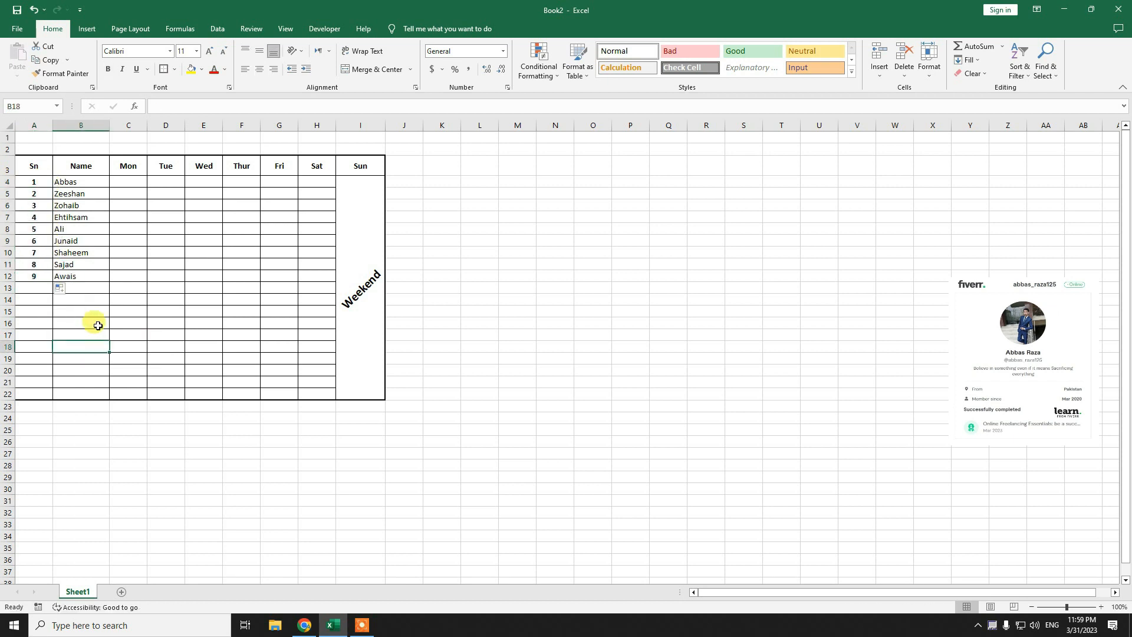
# Make the names in B4:B12 bold and set the row height of A4:H22 to 20.
pyautogui.moveTo(76, 182); pyautogui.dragTo(79, 274)
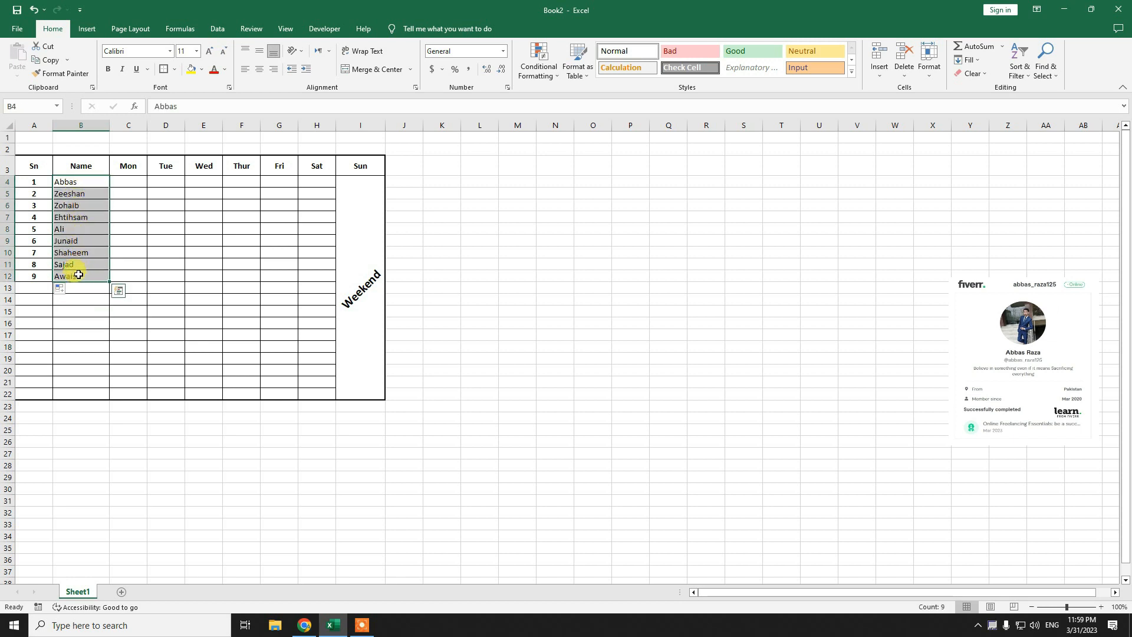
pyautogui.click(108, 70)
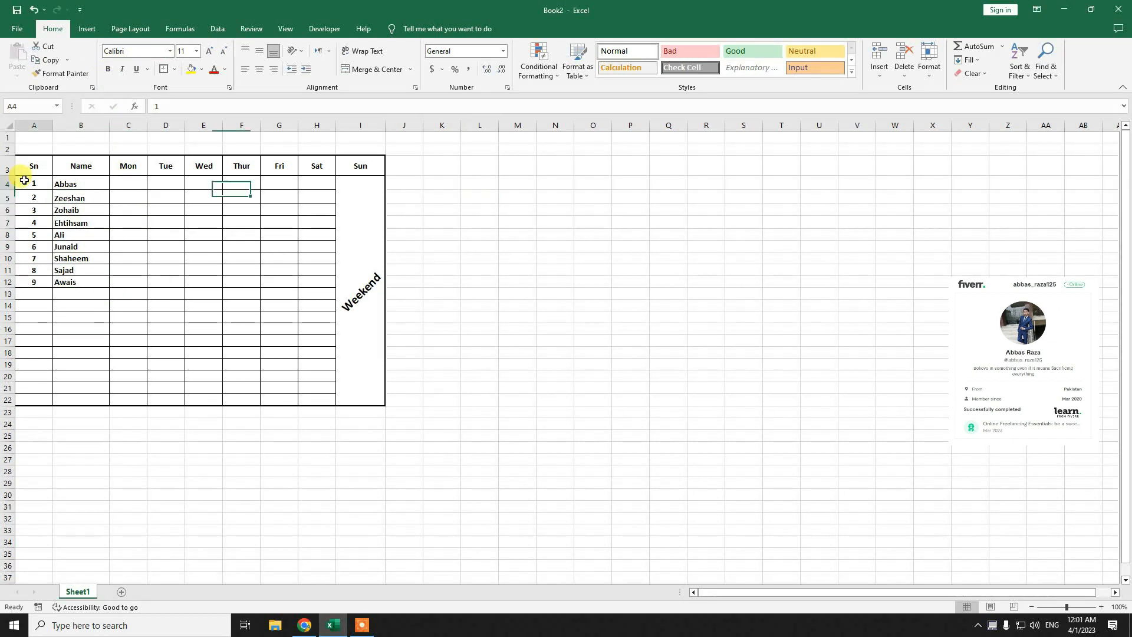
pyautogui.moveTo(26, 181); pyautogui.dragTo(318, 401)
pyautogui.click(930, 59)
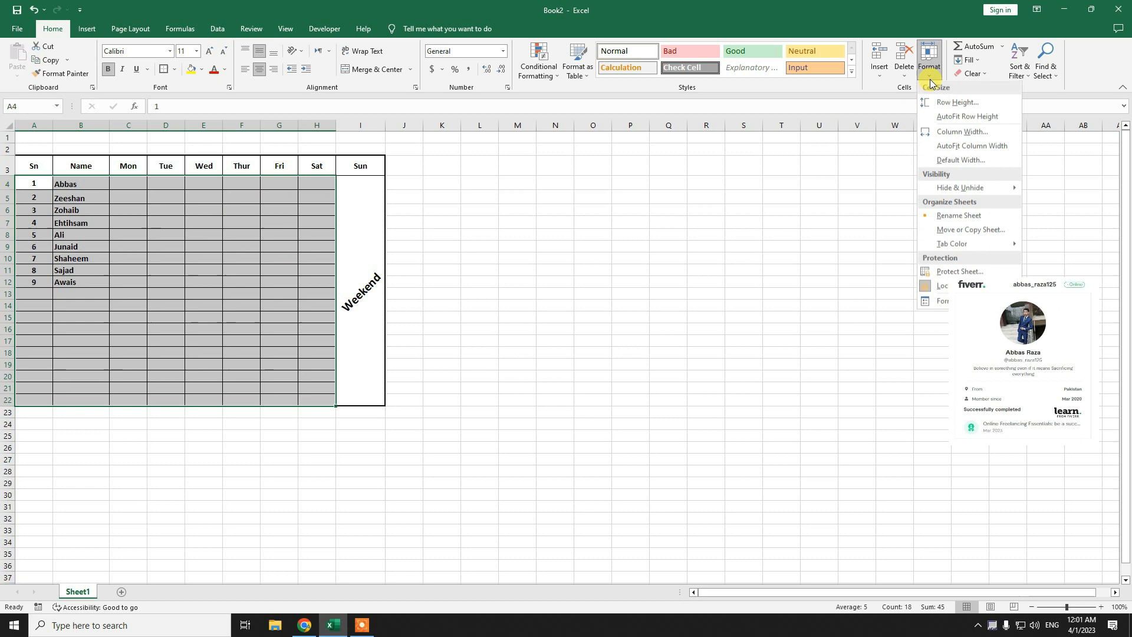
pyautogui.click(976, 104)
pyautogui.write('20')
pyautogui.press('Return')
pyautogui.click(556, 286)
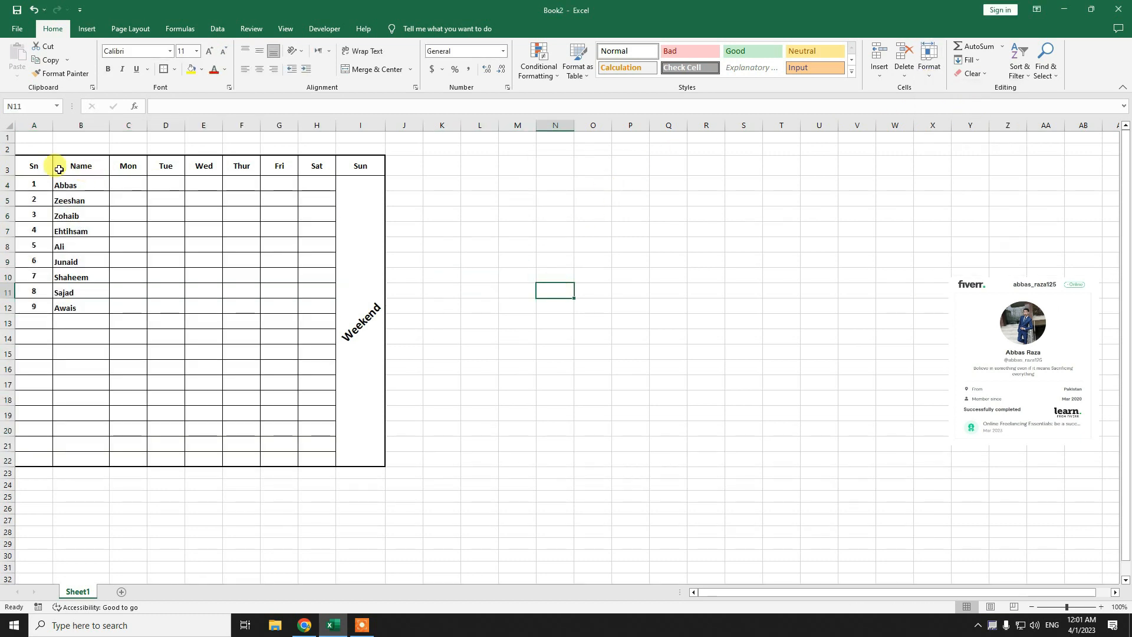
# Fill the header cells A3:I3 with a gold colour.
pyautogui.moveTo(51, 166); pyautogui.dragTo(360, 169)
pyautogui.click(201, 70)
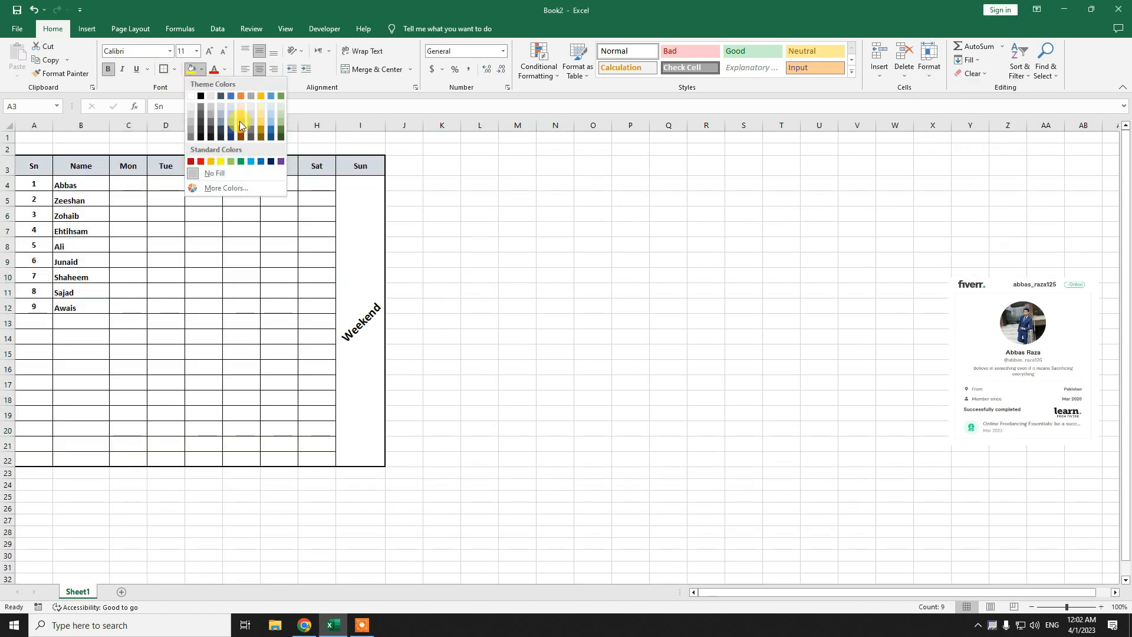
pyautogui.click(262, 125)
pyautogui.click(475, 195)
# Insert a form control checkbox without caption text, shrink it and place it in cell C4 under Mon.
pyautogui.click(325, 28)
pyautogui.click(256, 66)
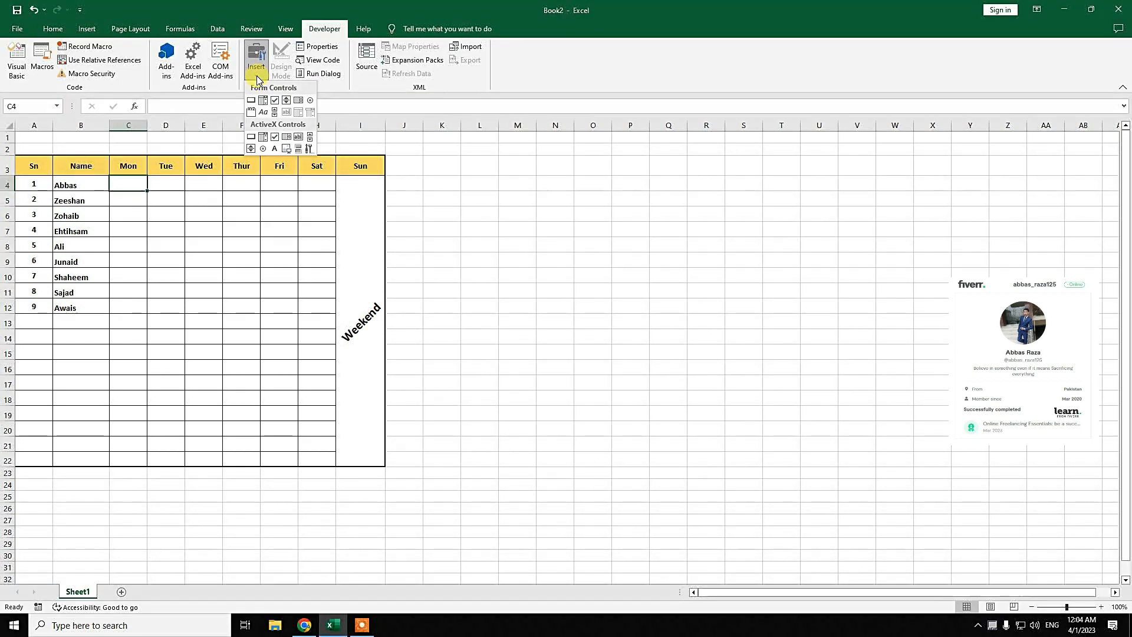
pyautogui.click(274, 100)
pyautogui.moveTo(413, 184); pyautogui.dragTo(454, 214)
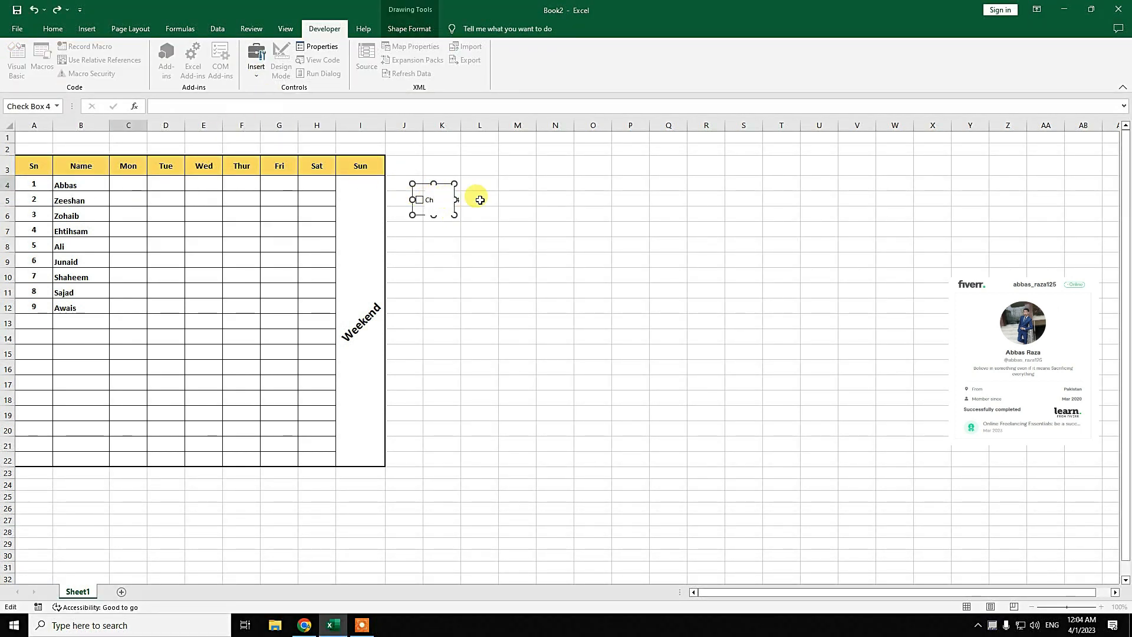
pyautogui.moveTo(454, 215); pyautogui.dragTo(157, 175)
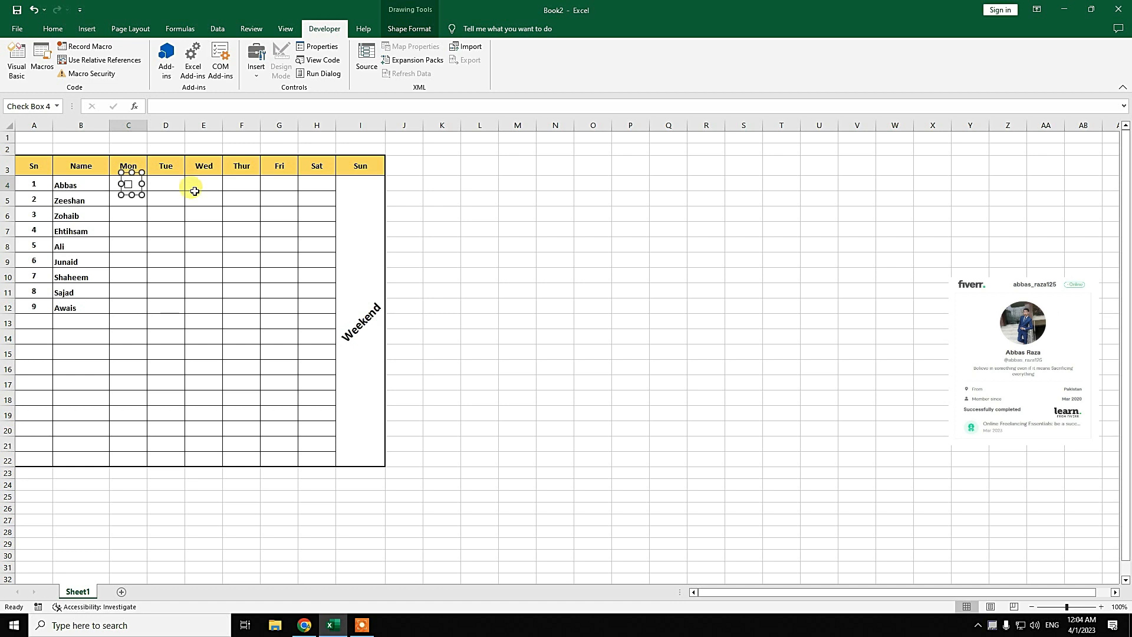
# Copy the checkbox across D4:H4 and down to row 12 so every weekday cell in C4:H12 has one.
pyautogui.click(177, 188)
pyautogui.moveTo(185, 190); pyautogui.dragTo(335, 190)
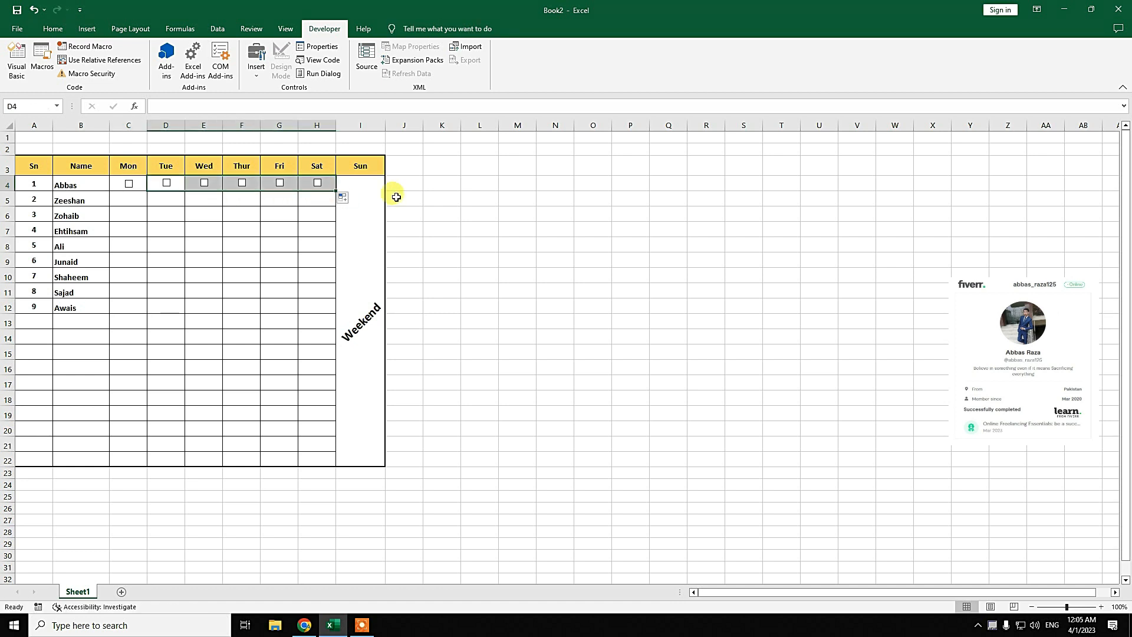
pyautogui.click(156, 226)
pyautogui.moveTo(131, 185); pyautogui.dragTo(347, 308)
pyautogui.click(516, 307)
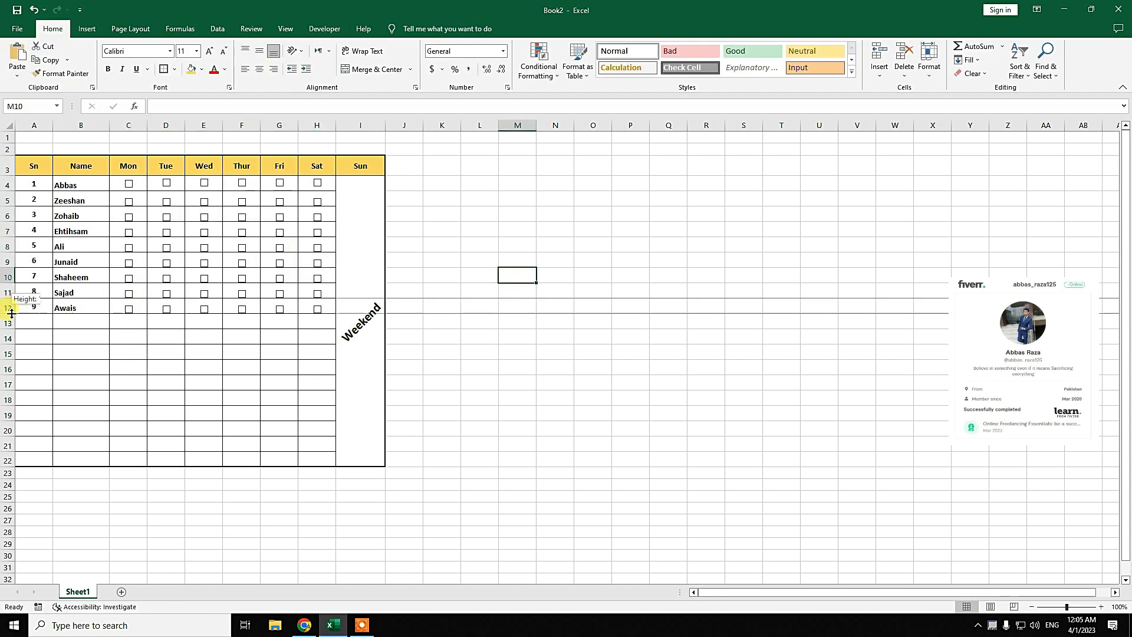
# Increase the heights of rows 5 to 12 so each checkbox lines up within its own row.
pyautogui.moveTo(12, 314); pyautogui.dragTo(11, 254)
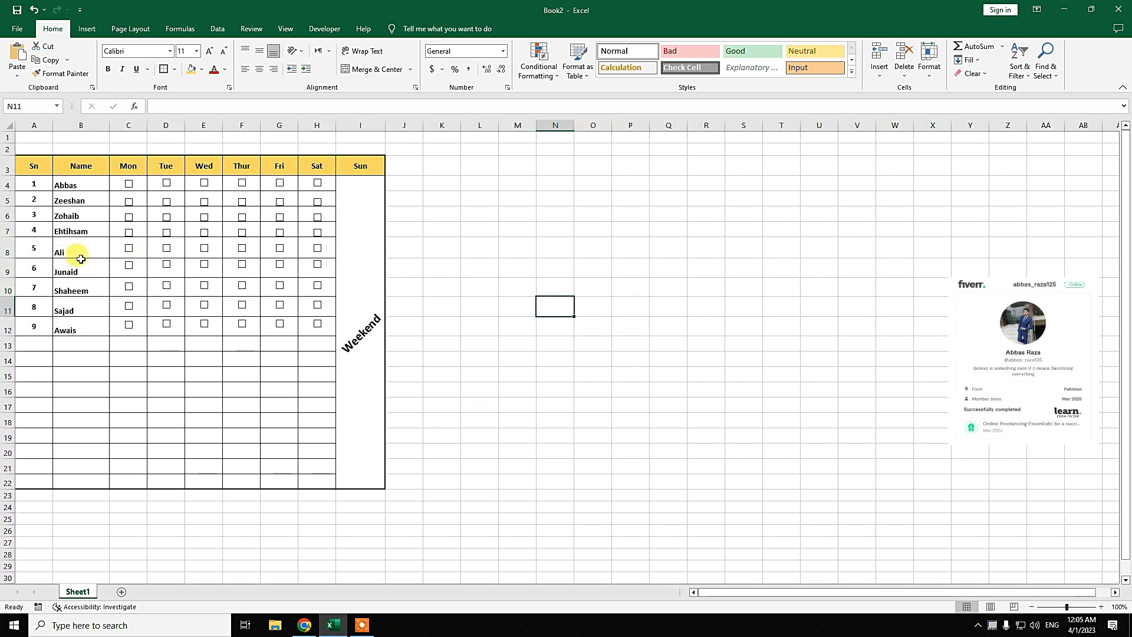
pyautogui.moveTo(12, 257); pyautogui.dragTo(15, 212)
pyautogui.click(15, 227)
pyautogui.click(492, 229)
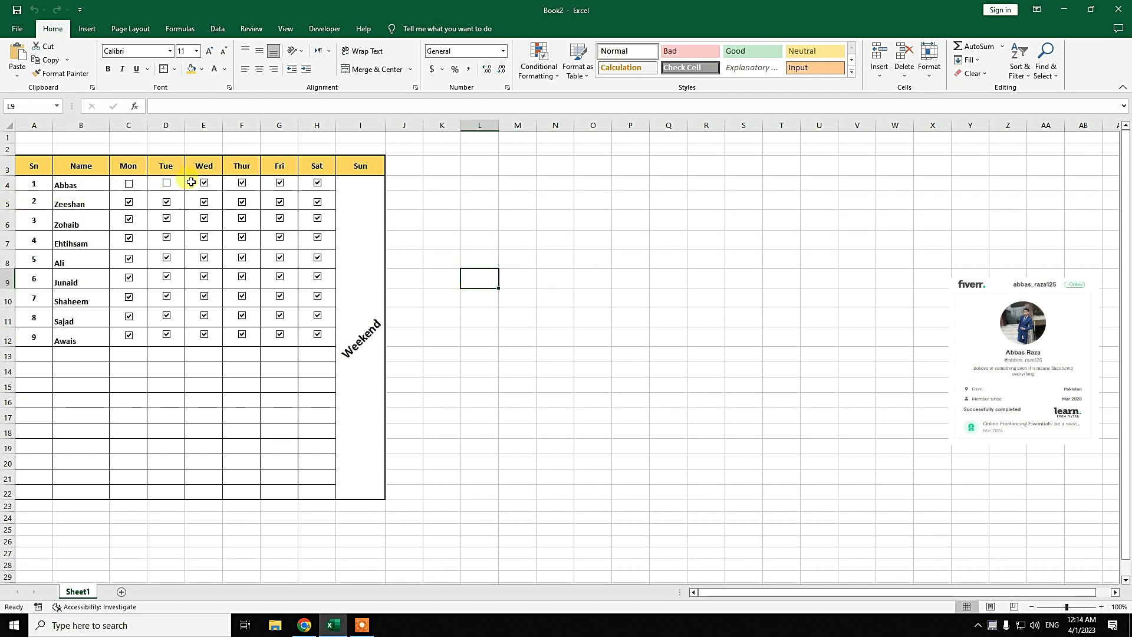
# Clear the remaining ticked checkboxes in rows 4 to 6 and the Saturday checkbox in row 7.
pyautogui.click(204, 182)
pyautogui.click(242, 182)
pyautogui.click(271, 185)
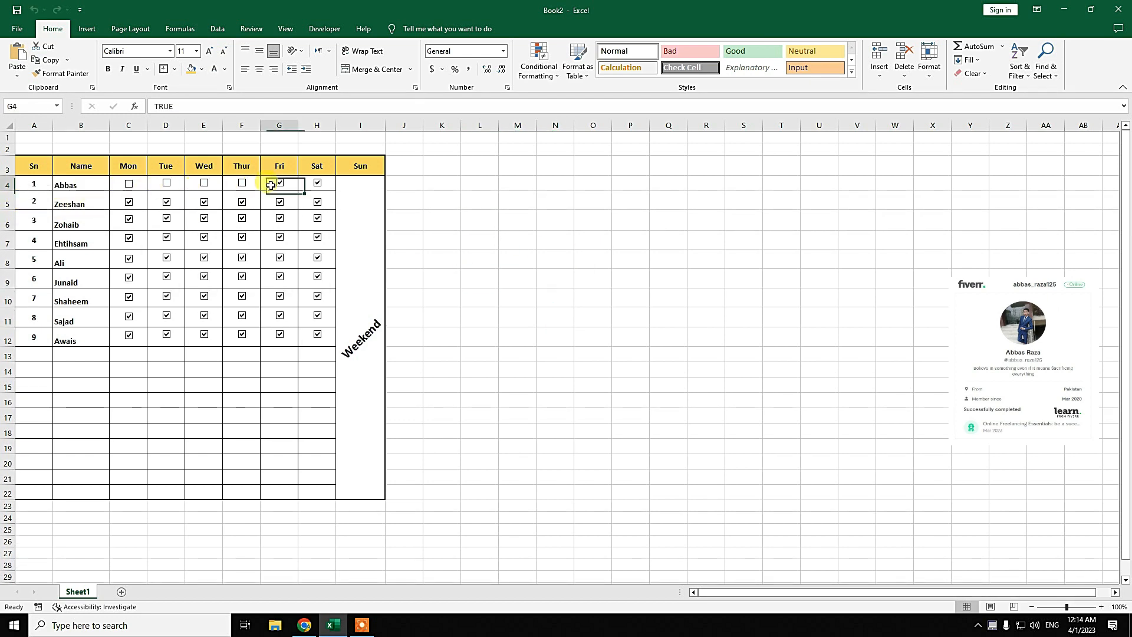
pyautogui.click(318, 202)
pyautogui.click(279, 202)
pyautogui.click(241, 201)
pyautogui.click(128, 219)
pyautogui.click(167, 218)
pyautogui.click(205, 221)
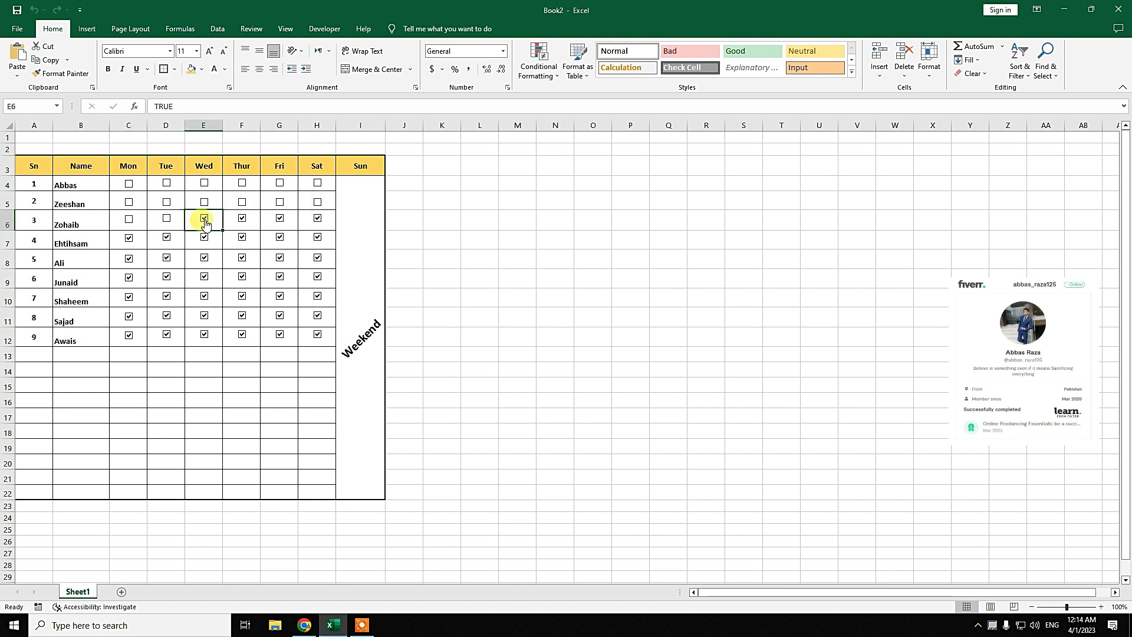
pyautogui.click(318, 237)
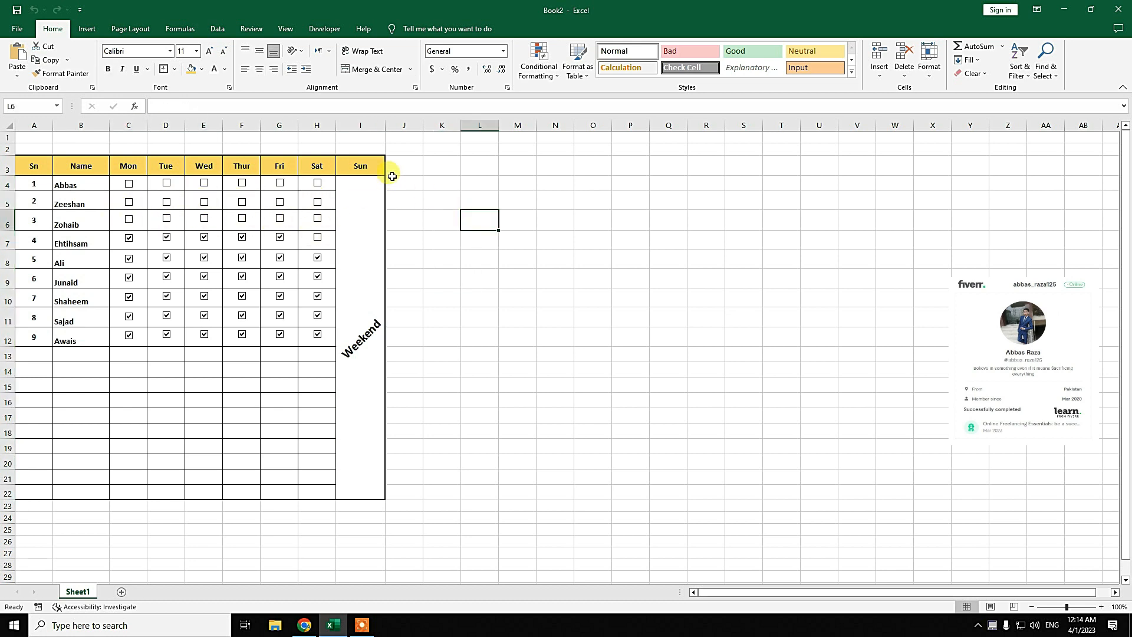
# Apply all borders to J3:J12 and widen column J.
pyautogui.moveTo(405, 166); pyautogui.dragTo(399, 340)
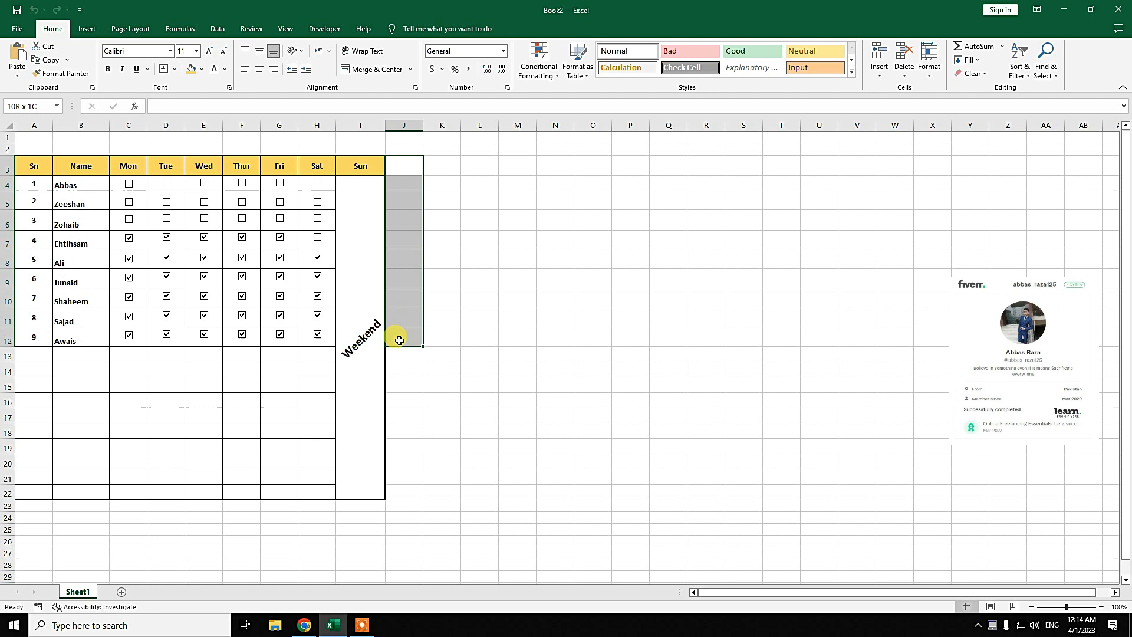
pyautogui.click(175, 68)
pyautogui.click(195, 162)
pyautogui.click(513, 239)
pyautogui.moveTo(424, 127); pyautogui.dragTo(445, 127)
# Enter the formula =COUNTIF(C4:H4,TRUE) in J4 to count the ticked days.
pyautogui.click(405, 184)
pyautogui.write('=co')
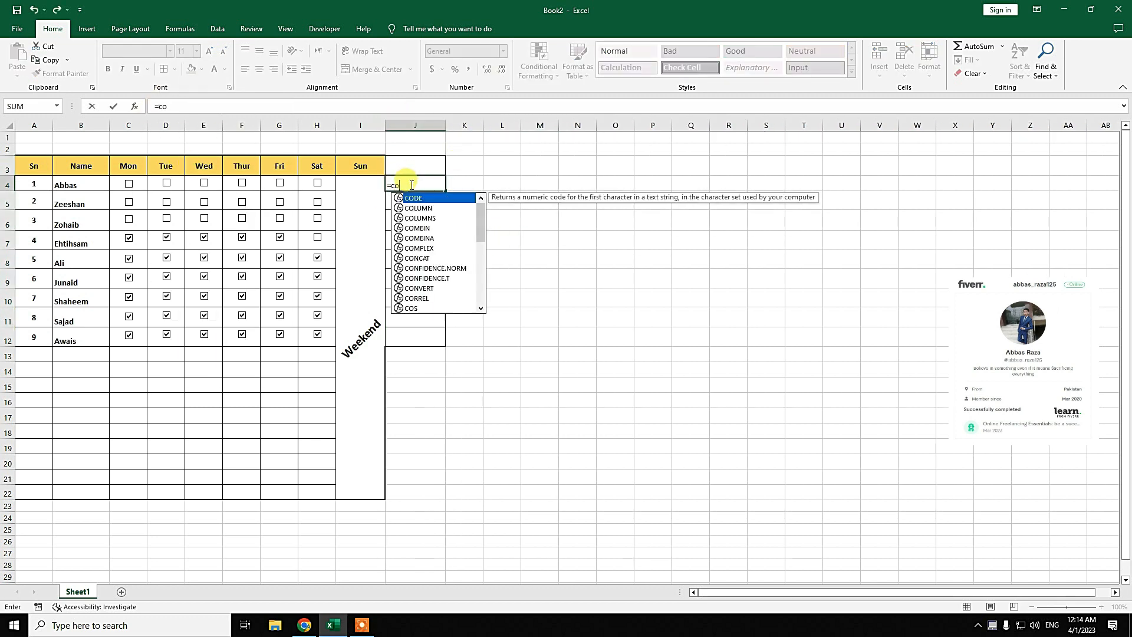
pyautogui.write('u')
pyautogui.press('Down')
pyautogui.press('Down')
pyautogui.press('Down')
pyautogui.press('Tab')
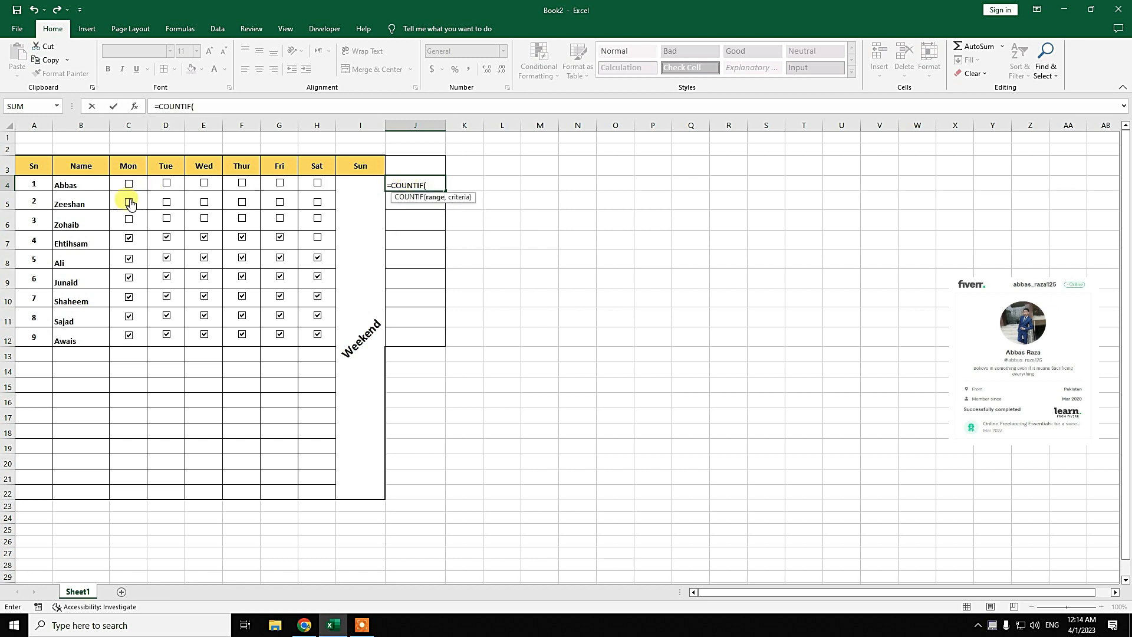
pyautogui.moveTo(119, 183); pyautogui.dragTo(317, 183)
pyautogui.write(',tru')
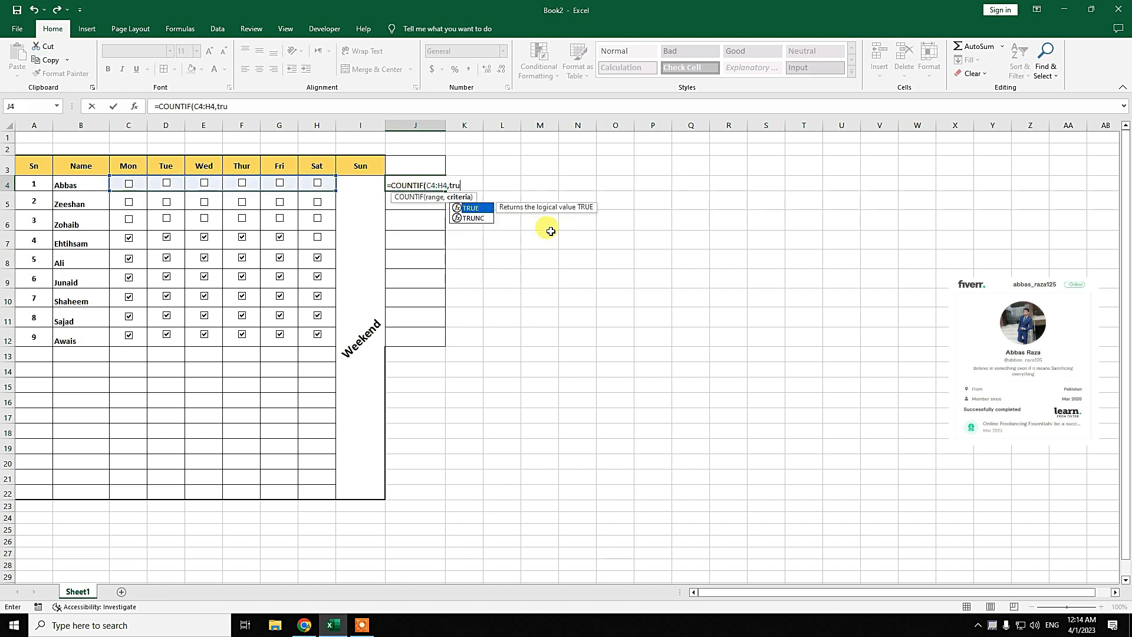
pyautogui.press('Tab')
pyautogui.press('Return')
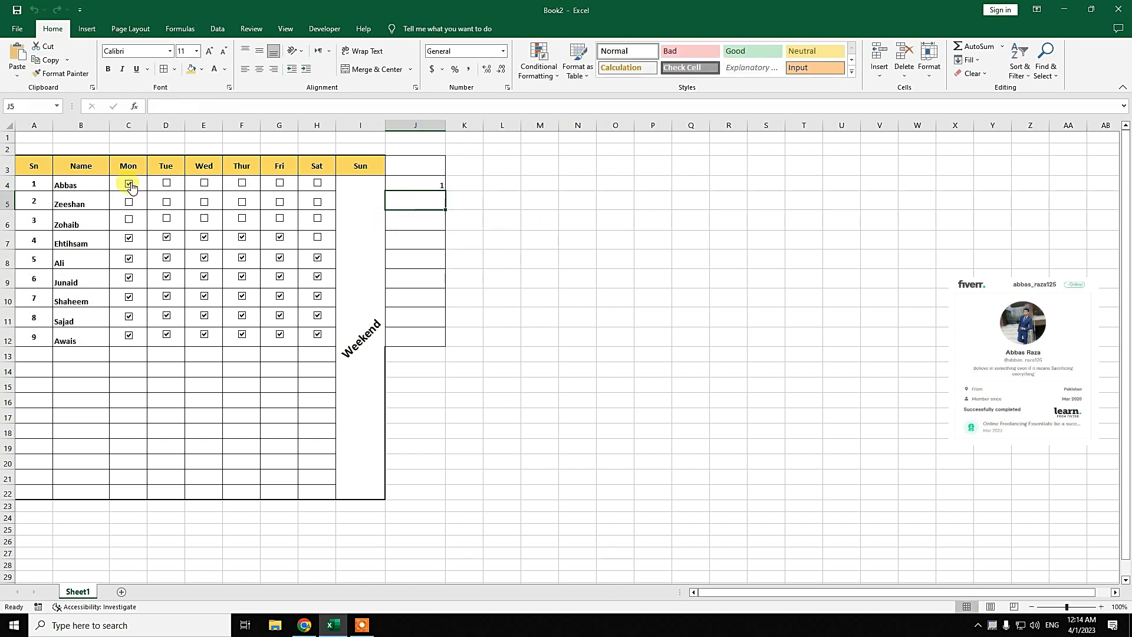
# Tick all weekday checkboxes in row 4 and fill the COUNTIF formula from J4 down to J12.
pyautogui.click(319, 184)
pyautogui.click(512, 219)
pyautogui.moveTo(441, 183); pyautogui.dragTo(446, 345)
pyautogui.click(540, 317)
# Clear all checkboxes in row 12 and the Monday to Friday checkboxes in row 11.
pyautogui.click(316, 335)
pyautogui.click(278, 335)
pyautogui.click(242, 335)
pyautogui.click(206, 337)
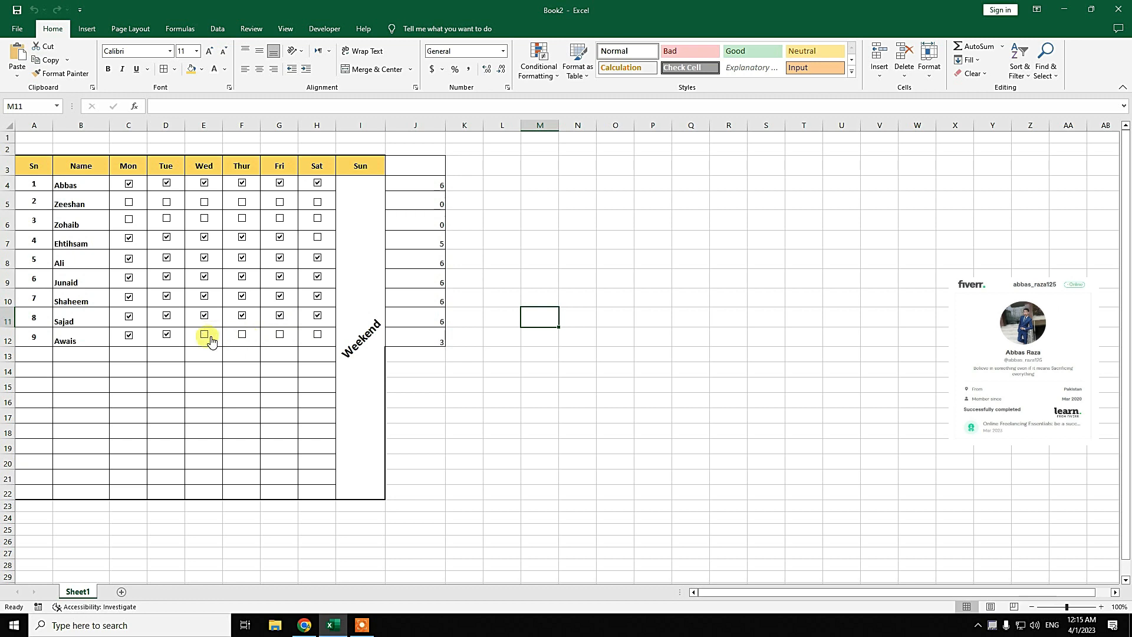
pyautogui.click(241, 317)
pyautogui.click(280, 316)
# Enter the header Present in J3 and format it as bold, centred both ways and filled with green.
pyautogui.click(416, 168)
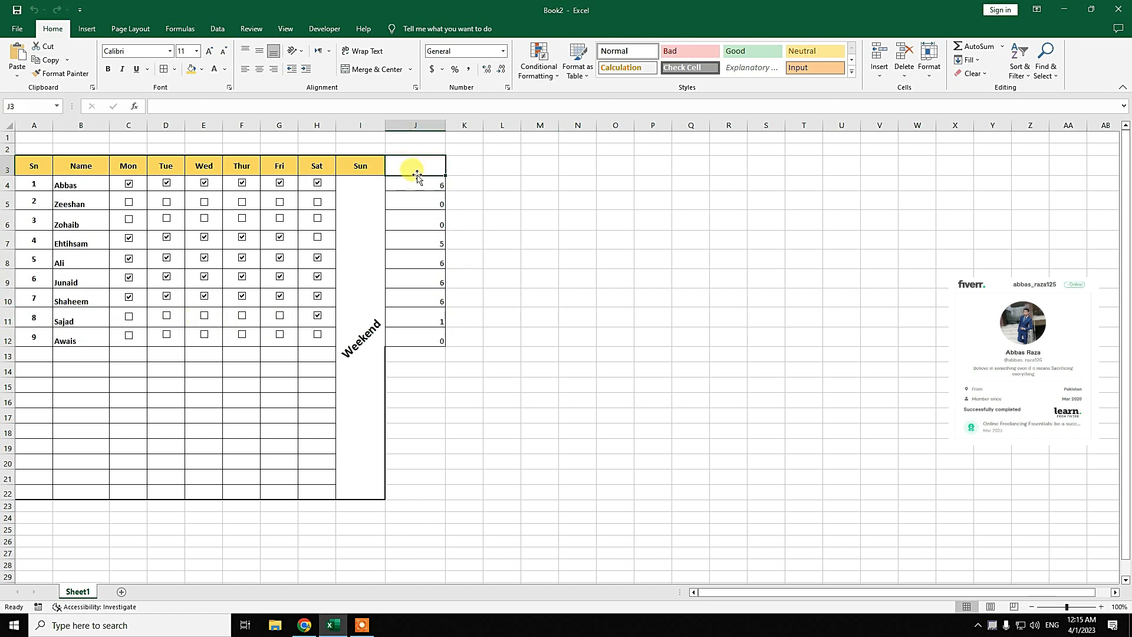
pyautogui.write('Present')
pyautogui.press('Return')
pyautogui.click(420, 165)
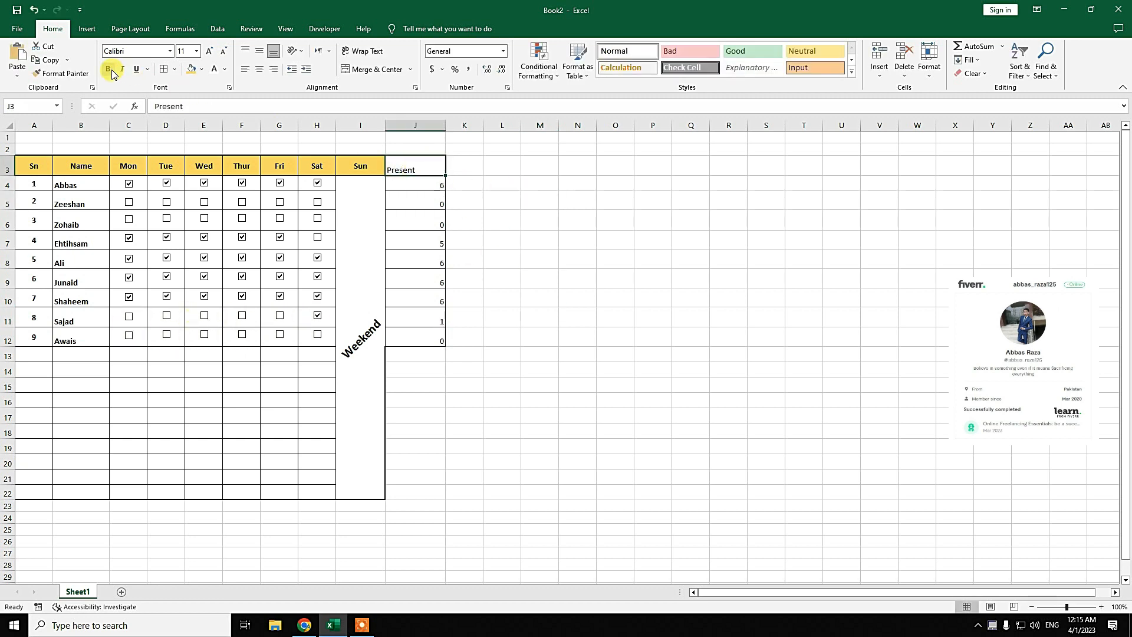
pyautogui.click(259, 51)
pyautogui.click(201, 69)
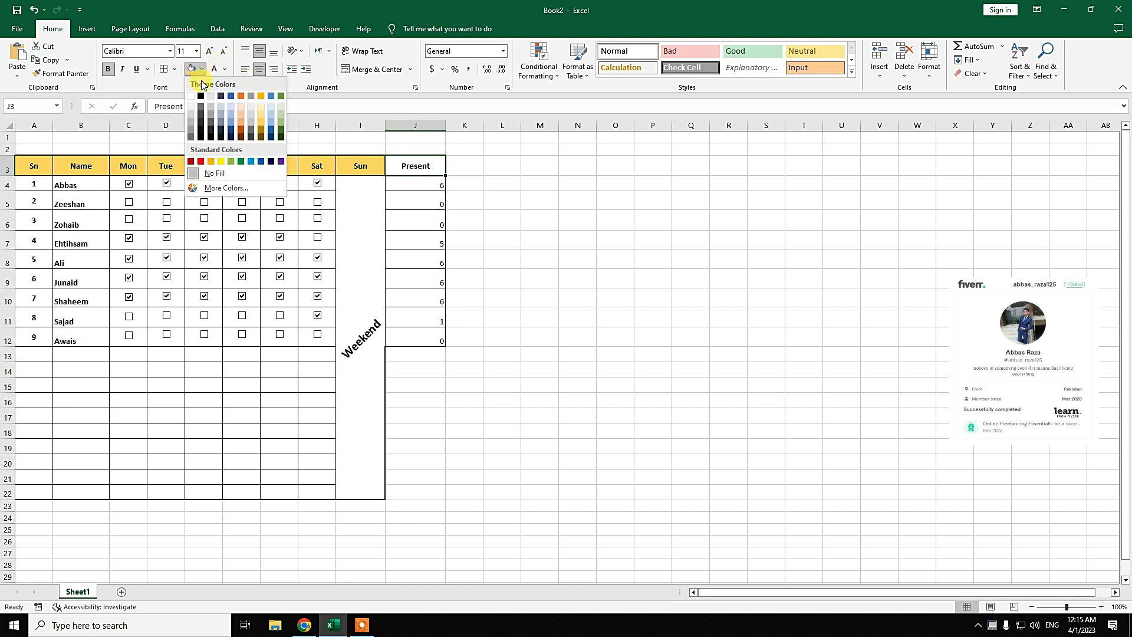
pyautogui.click(276, 94)
# Fill J4:J12 with green and format the counts as bold, size 12 and centred.
pyautogui.moveTo(420, 188); pyautogui.dragTo(426, 326)
pyautogui.click(191, 69)
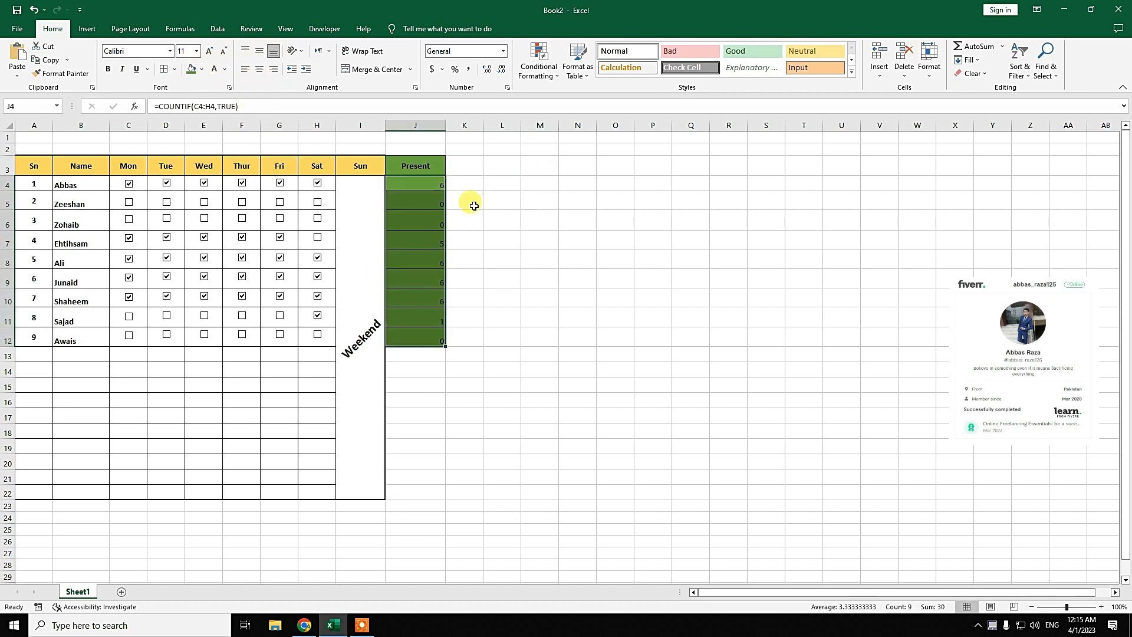
pyautogui.click(539, 219)
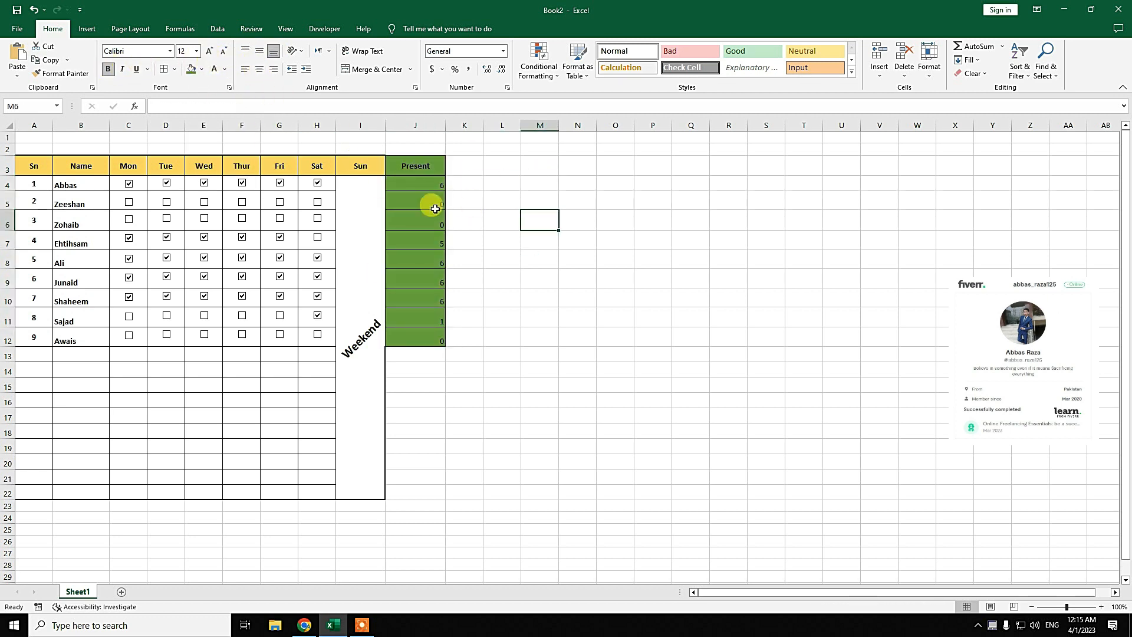
pyautogui.moveTo(435, 184); pyautogui.dragTo(436, 340)
pyautogui.click(258, 56)
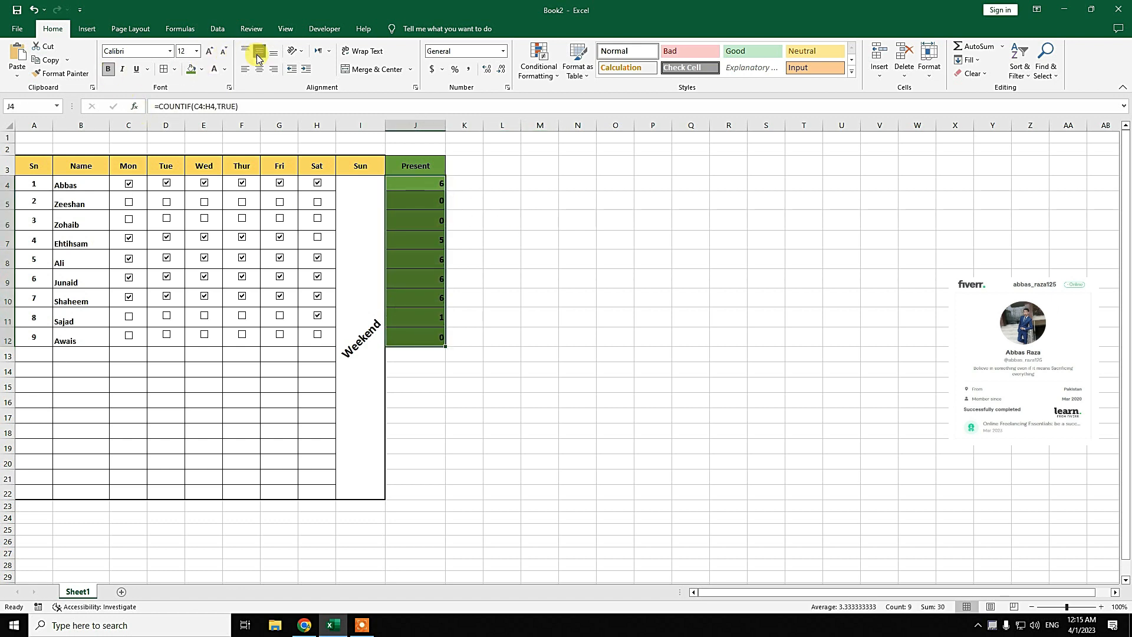
pyautogui.click(586, 235)
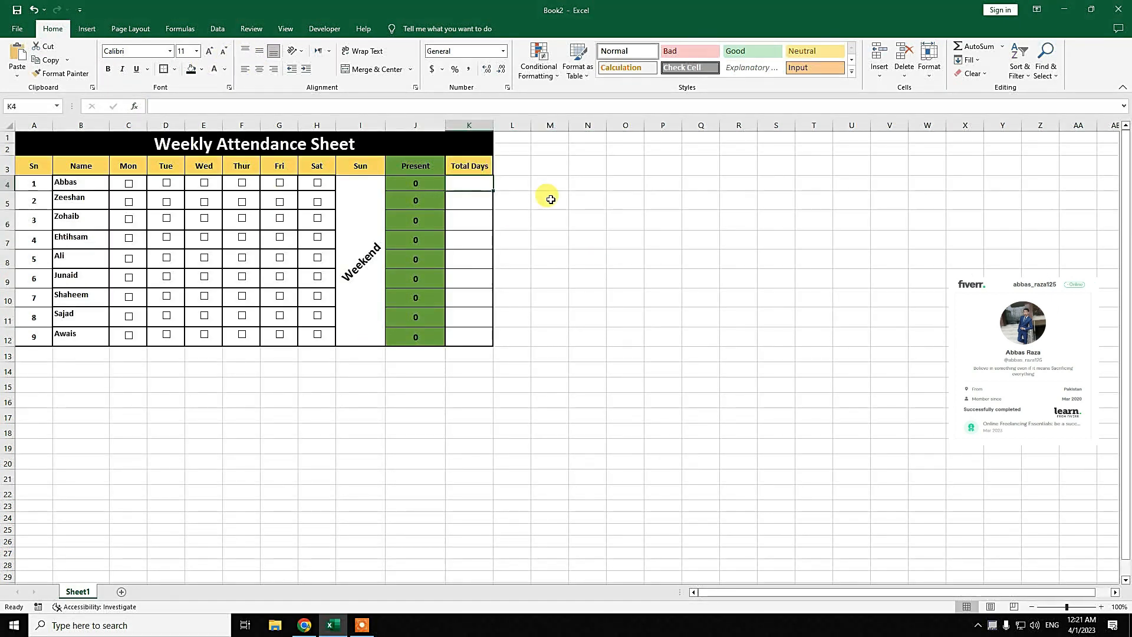
# Enter =COUNTA(C3:H3) in K4 under Total Days, centre it and fill it down to K12.
pyautogui.write('=COUNTA(')
pyautogui.moveTo(128, 167); pyautogui.dragTo(313, 167)
pyautogui.hotkey('ctrl', 'Return')
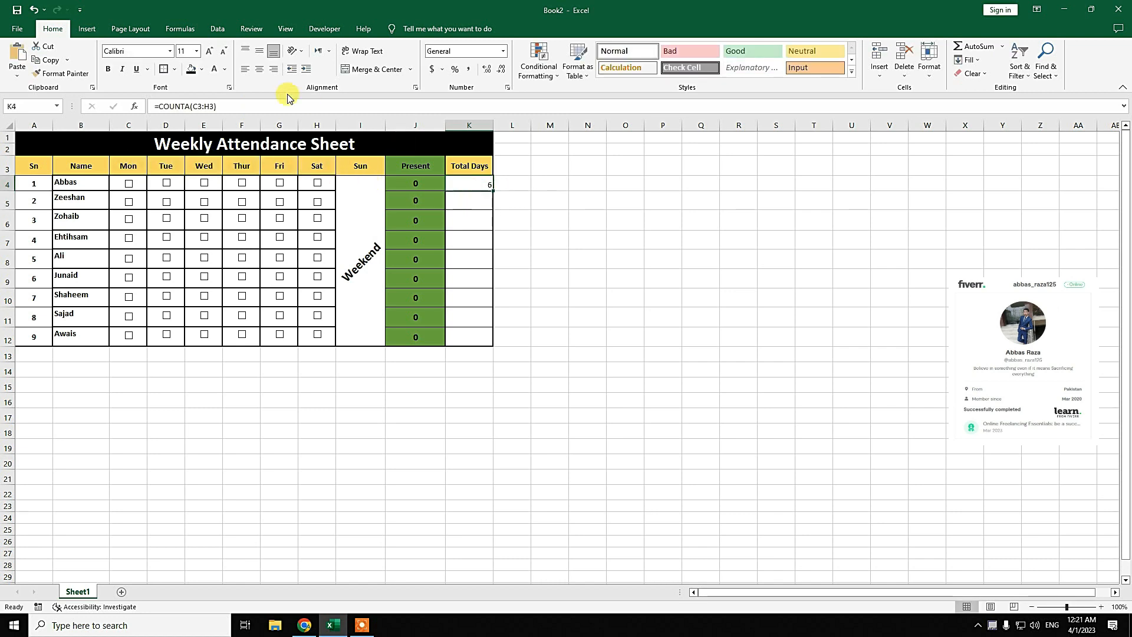
pyautogui.click(260, 69)
pyautogui.moveTo(494, 189); pyautogui.dragTo(494, 339)
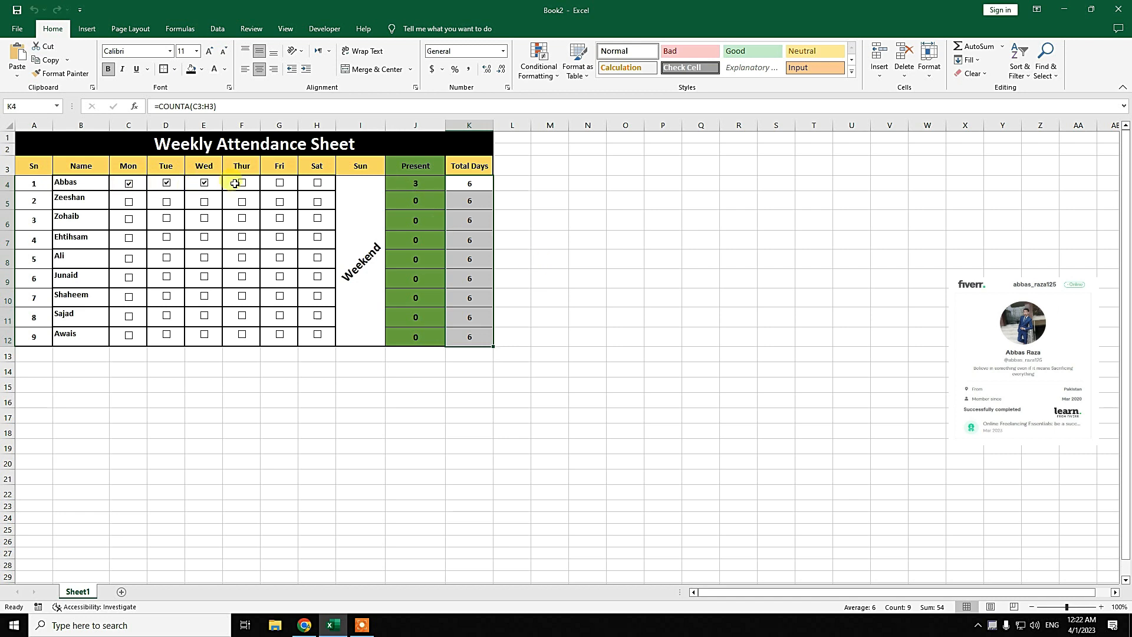
# Tick all weekday checkboxes in row 4 and enter the header Total Absent in L3.
pyautogui.click(318, 184)
pyautogui.click(521, 171)
pyautogui.write('Total Absent')
pyautogui.hotkey('ctrl', 'Return')
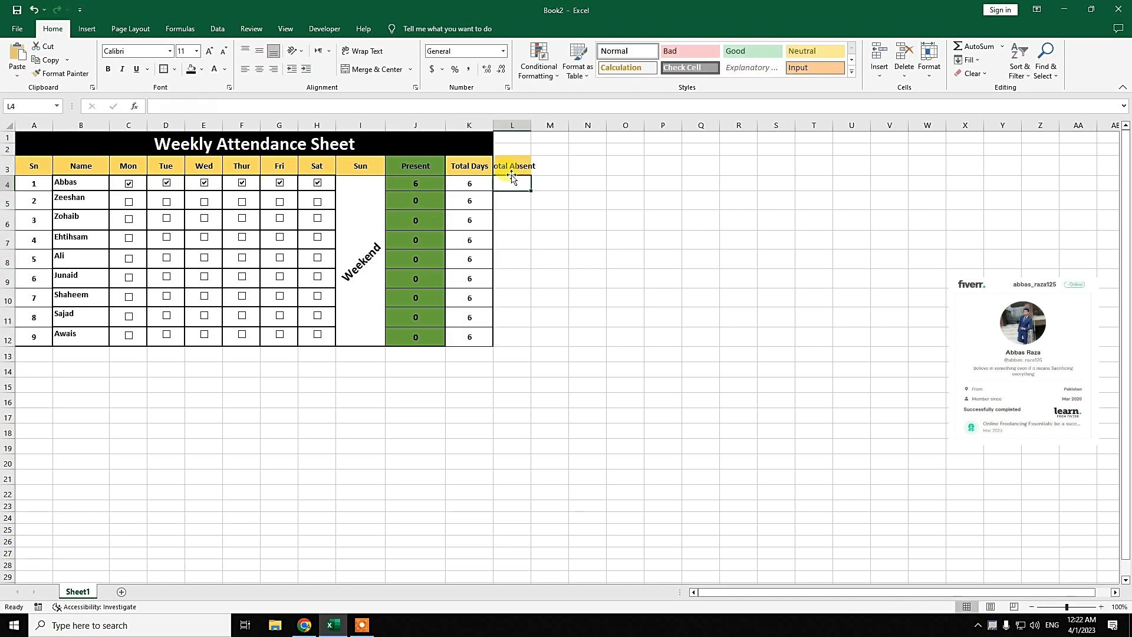
# Widen column L to fit the Total Absent header and add borders to L4:L12.
pyautogui.doubleClick(531, 125)
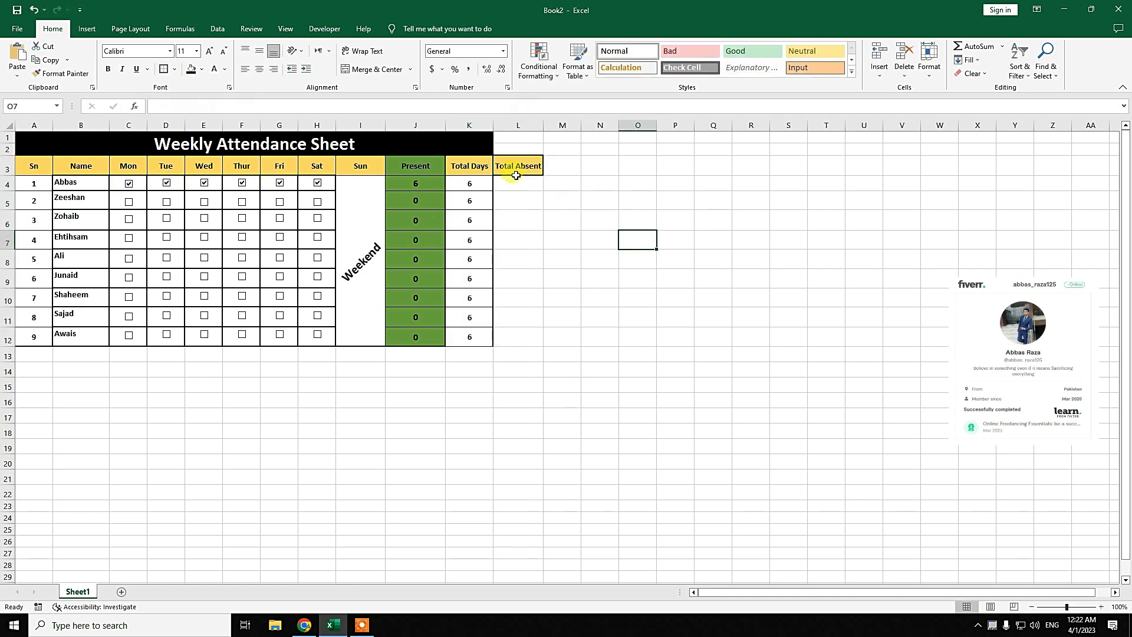
pyautogui.moveTo(522, 184); pyautogui.dragTo(543, 345)
pyautogui.click(599, 333)
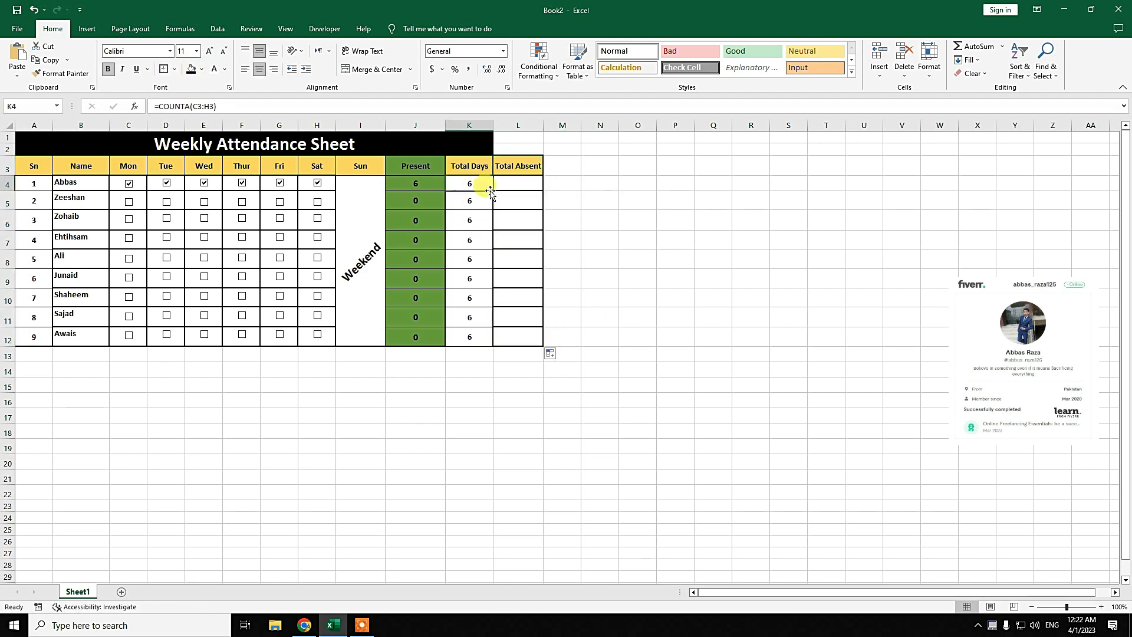
# Enter =K4-J4 in L4 under Total Absent and fill it down to L12.
pyautogui.click(518, 184)
pyautogui.write('=')
pyautogui.press('Left')
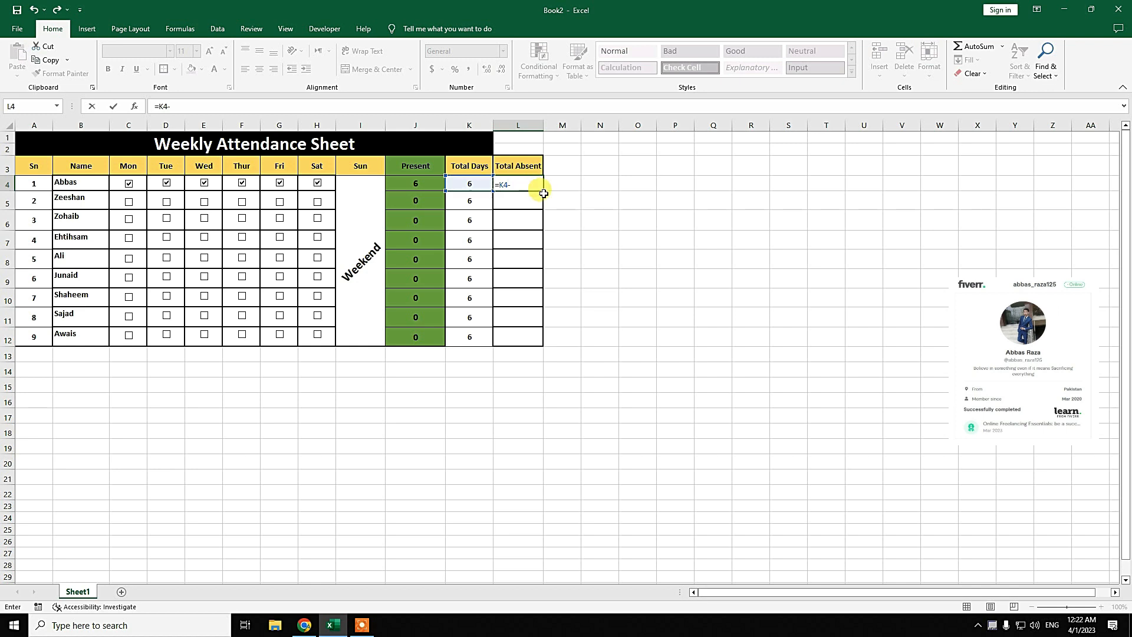
pyautogui.hotkey('ctrl', 'Return')
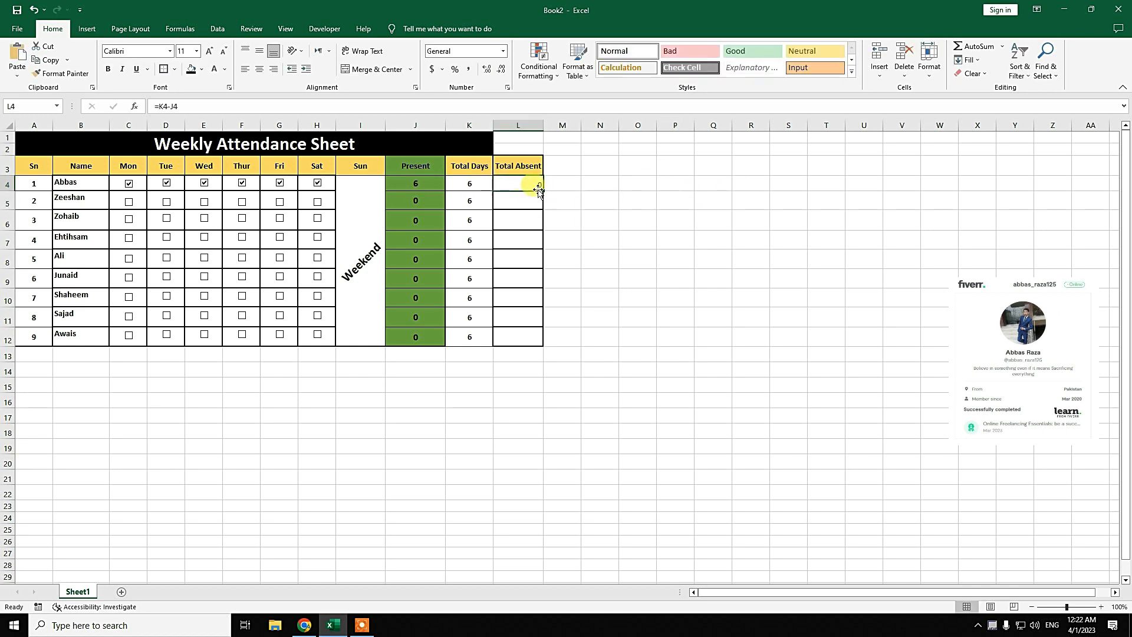
pyautogui.moveTo(543, 189); pyautogui.dragTo(543, 345)
# Fill the Total Absent header in L3 with red and autofit column L.
pyautogui.click(517, 166)
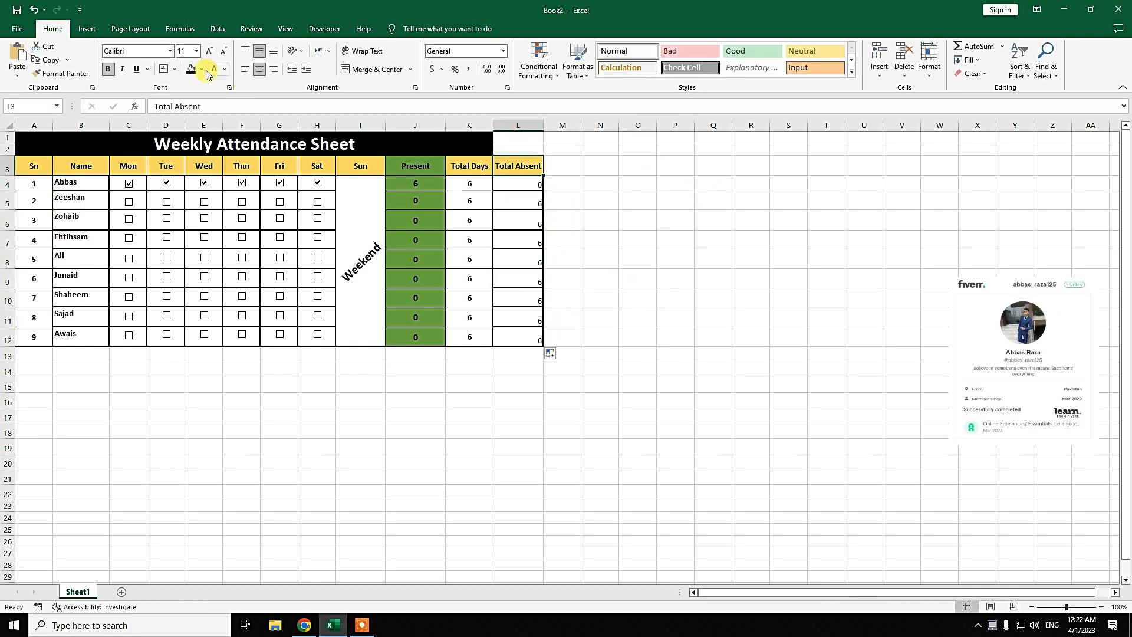
pyautogui.click(201, 69)
pyautogui.click(200, 161)
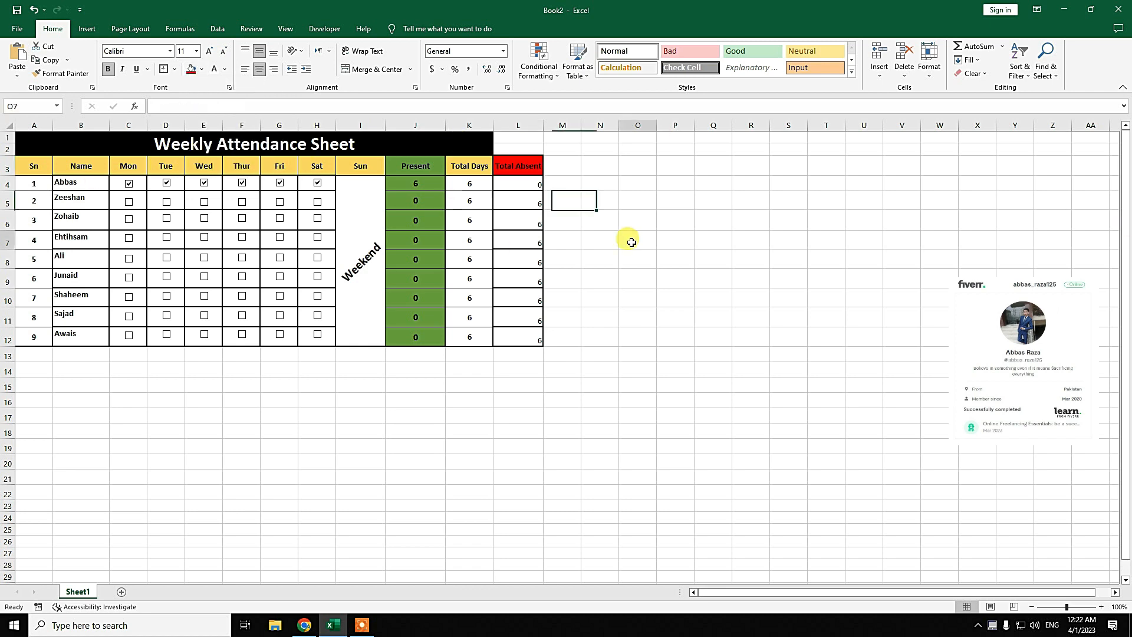
pyautogui.doubleClick(543, 125)
# Merge the cells above the Total Absent header in rows 1 and 2 and fill them with black to extend the title band.
pyautogui.click(522, 138)
pyautogui.click(367, 69)
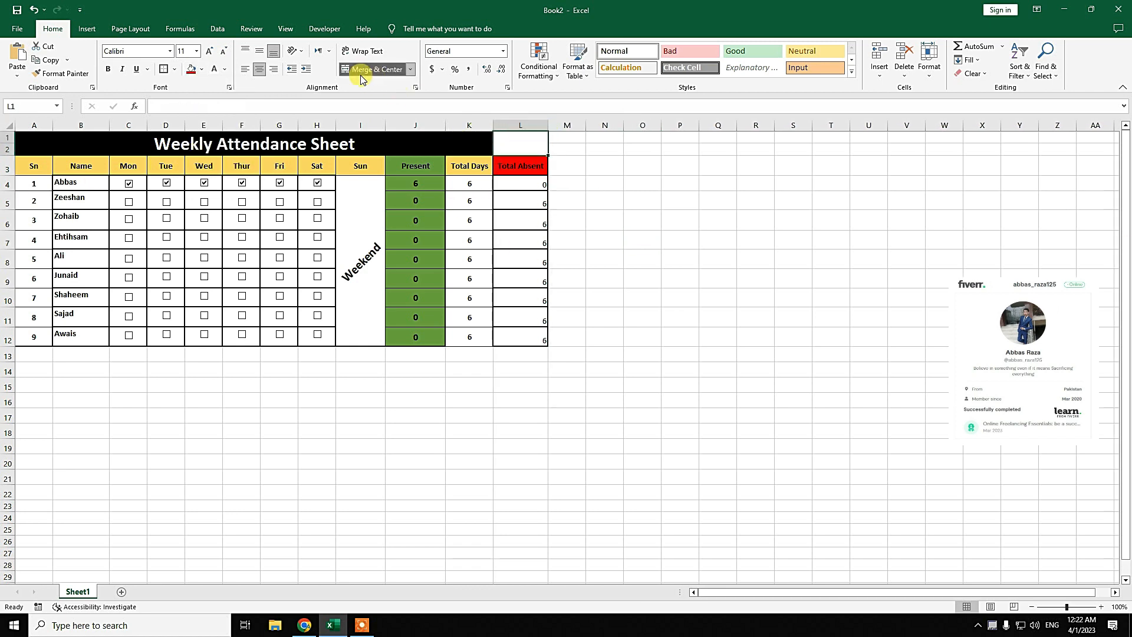
pyautogui.click(201, 69)
pyautogui.click(203, 92)
pyautogui.click(642, 200)
# Format the absence counts in L4:L12 as bold, centred and red.
pyautogui.moveTo(533, 185); pyautogui.dragTo(534, 339)
pyautogui.click(225, 69)
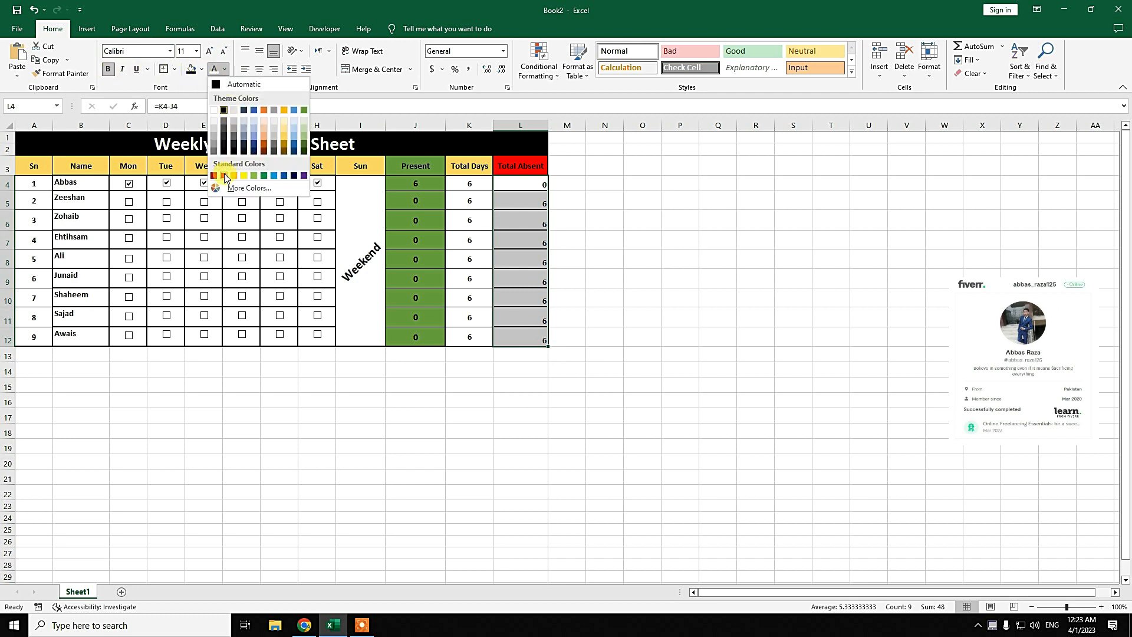
pyautogui.click(214, 177)
pyautogui.click(608, 236)
pyautogui.moveTo(520, 177); pyautogui.dragTo(520, 336)
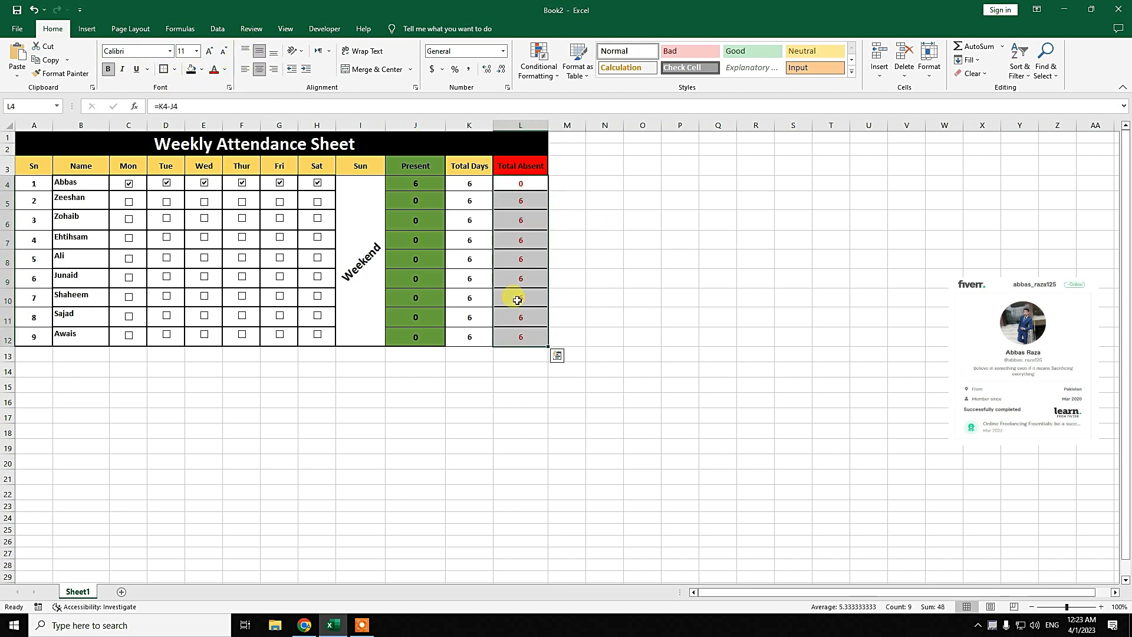
pyautogui.click(202, 69)
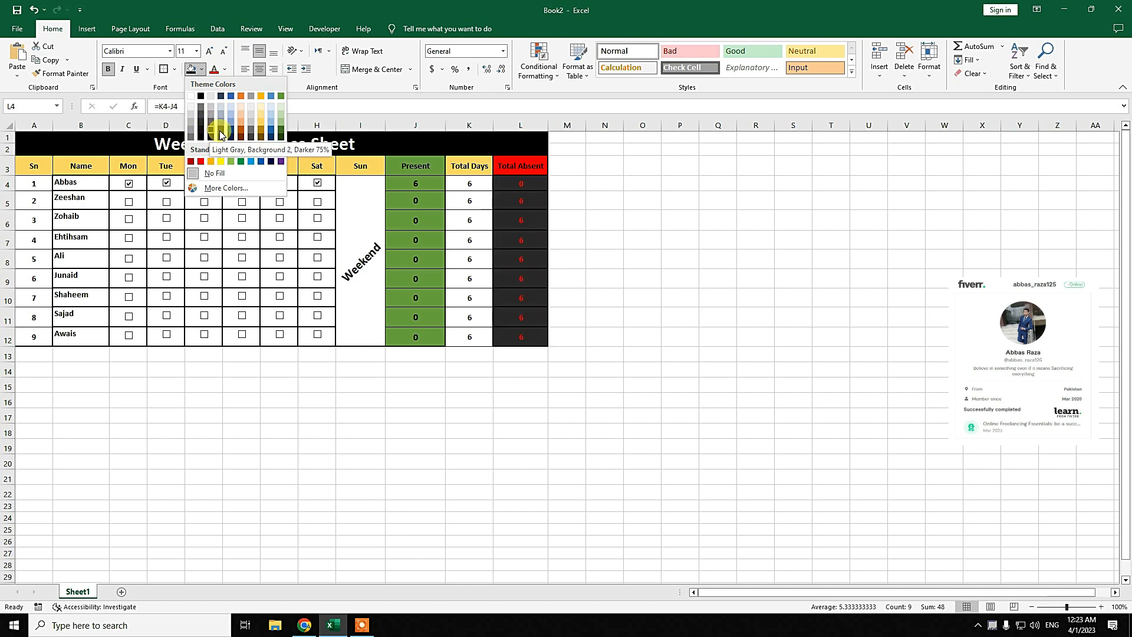
pyautogui.click(566, 219)
pyautogui.click(599, 277)
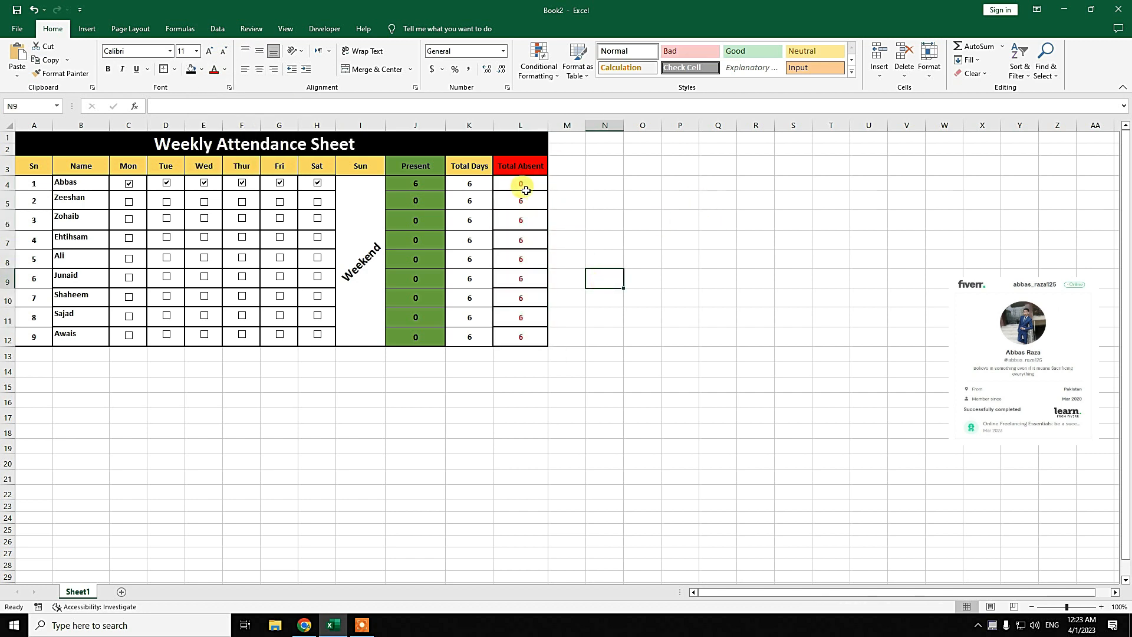
# Increase the font size of the counts in J4:L12 by one step.
pyautogui.moveTo(414, 183); pyautogui.dragTo(518, 337)
pyautogui.click(210, 51)
pyautogui.click(602, 243)
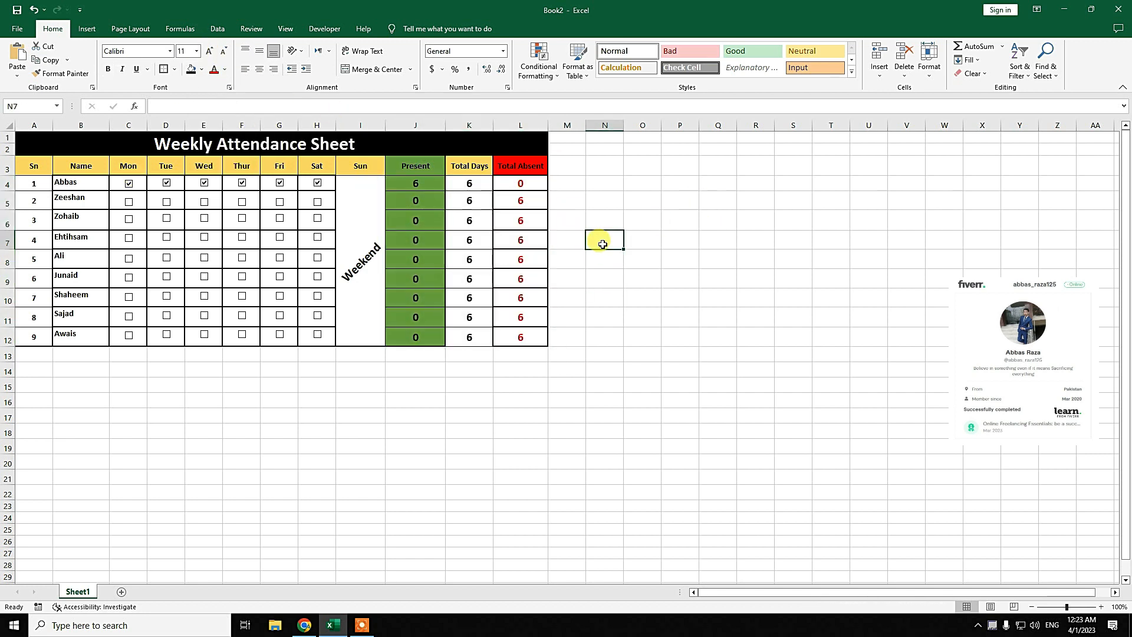
pyautogui.moveTo(509, 184); pyautogui.dragTo(539, 317)
pyautogui.click(590, 275)
# Tick sample attendance checkboxes: Mon and Sat in row 5, Mon to Wed in row 6, and Mon to Fri in rows 7 and 8.
pyautogui.click(317, 183)
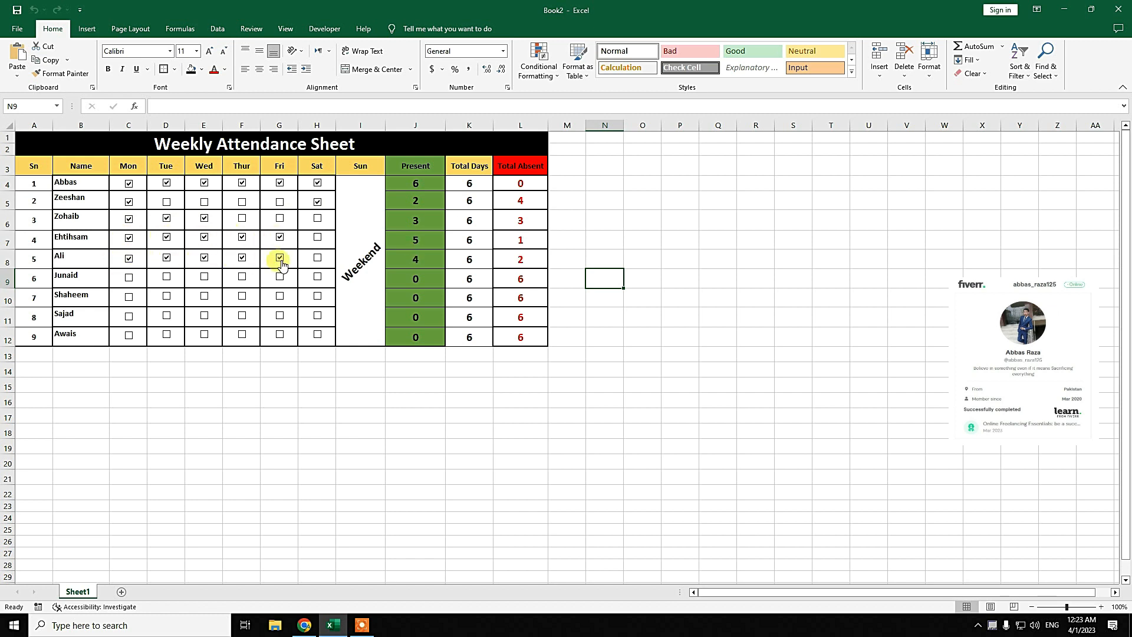
pyautogui.click(128, 336)
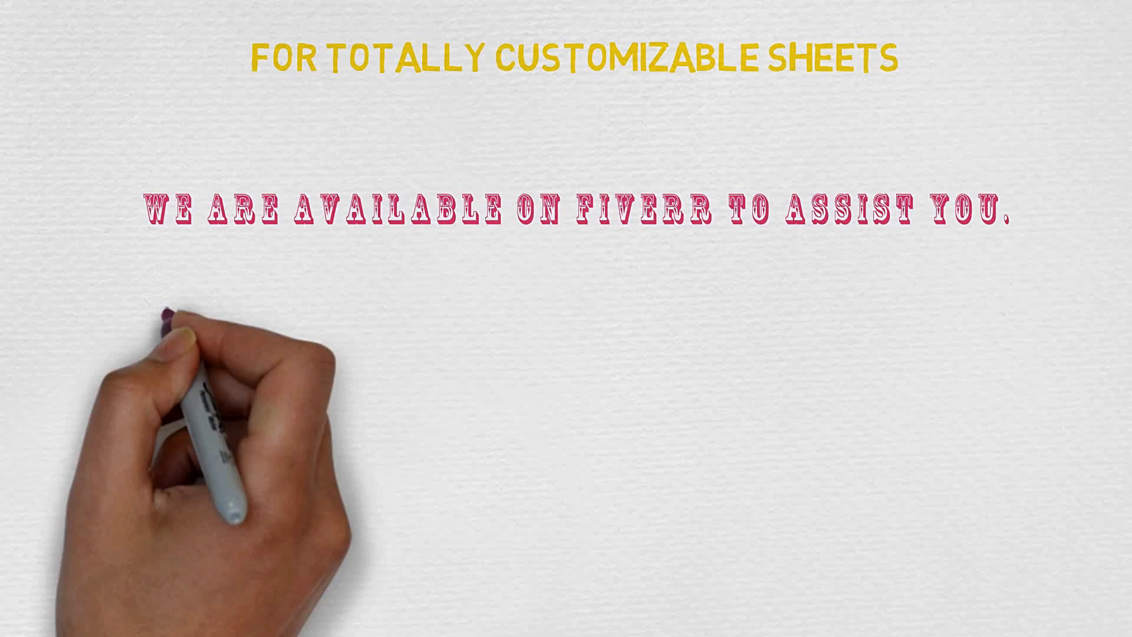